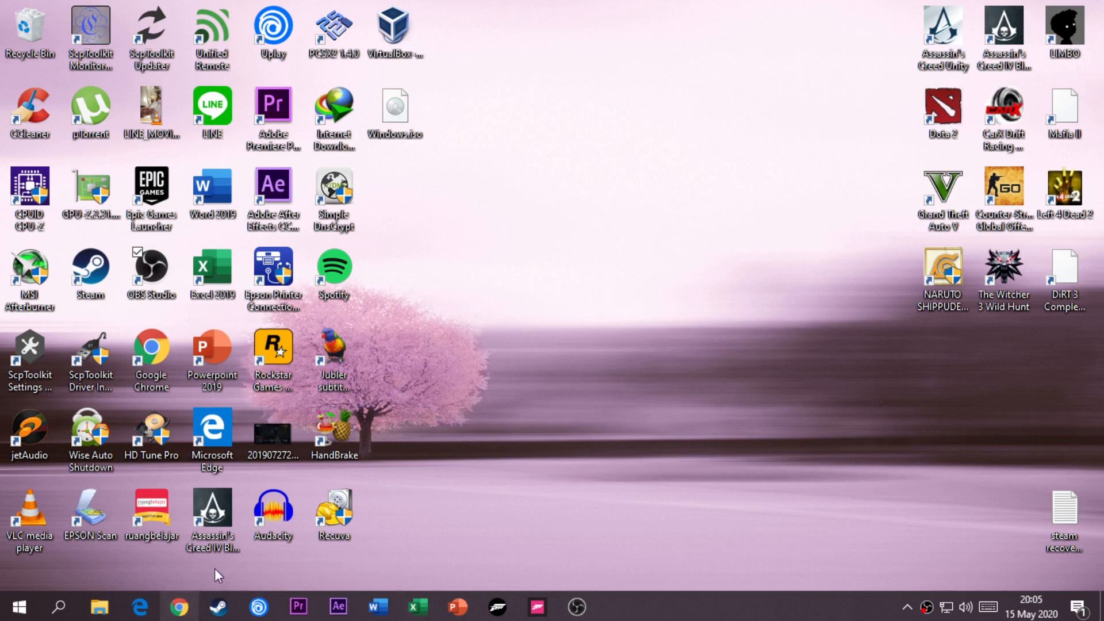
right_click(507, 328)
click(554, 373)
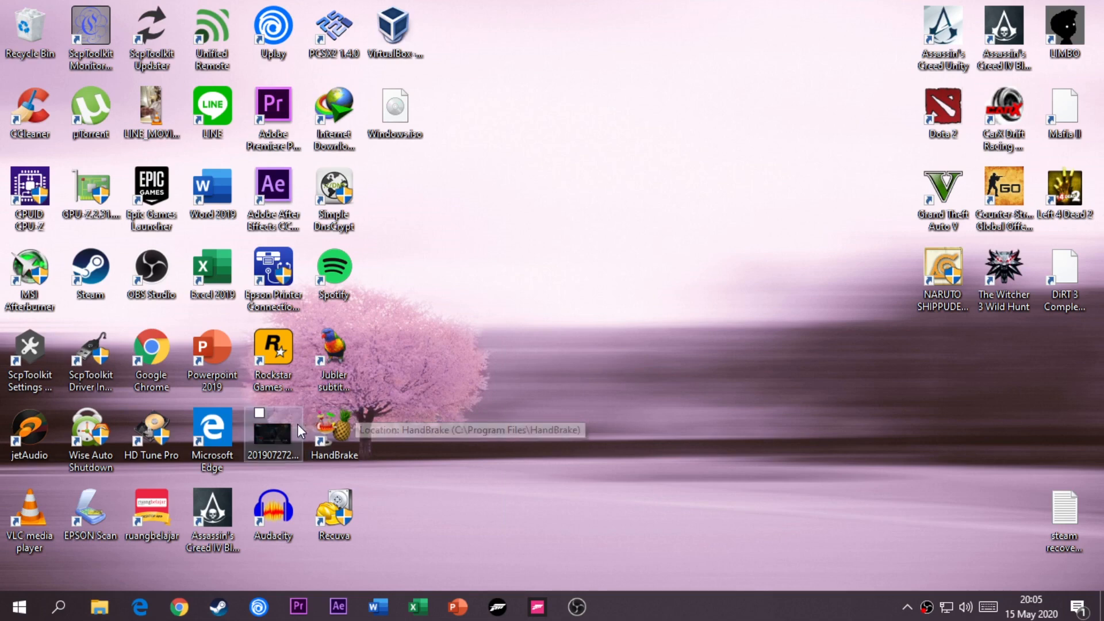
- In Chrome, examine the VirtualBox 6.1.6 Windows installer download and the Windows 10 installation media page, then return to the desktop
click(179, 607)
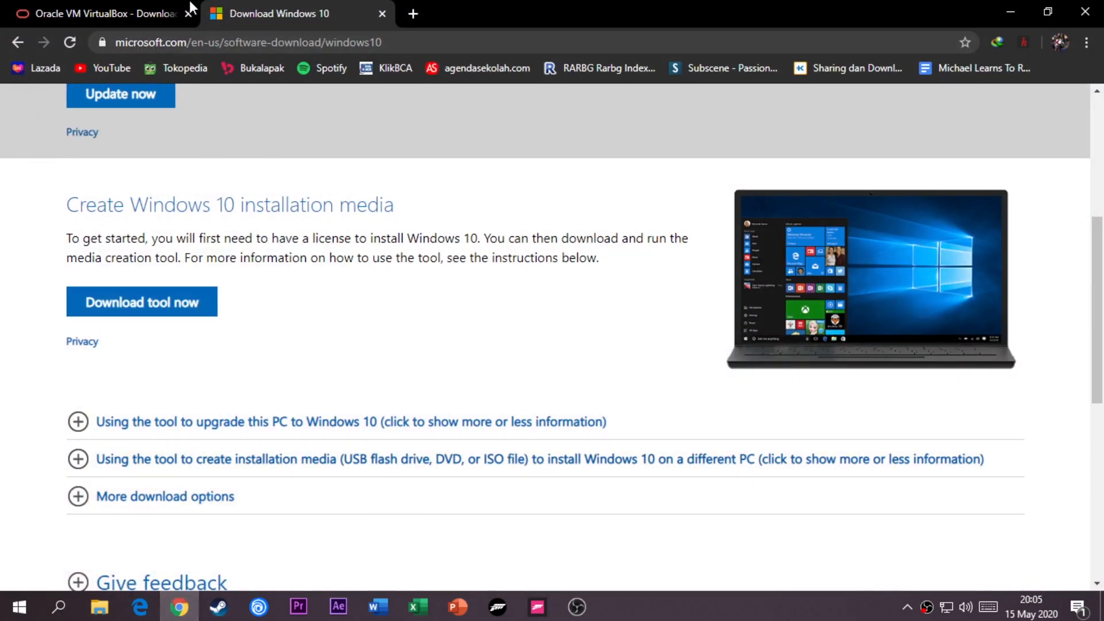
click(170, 5)
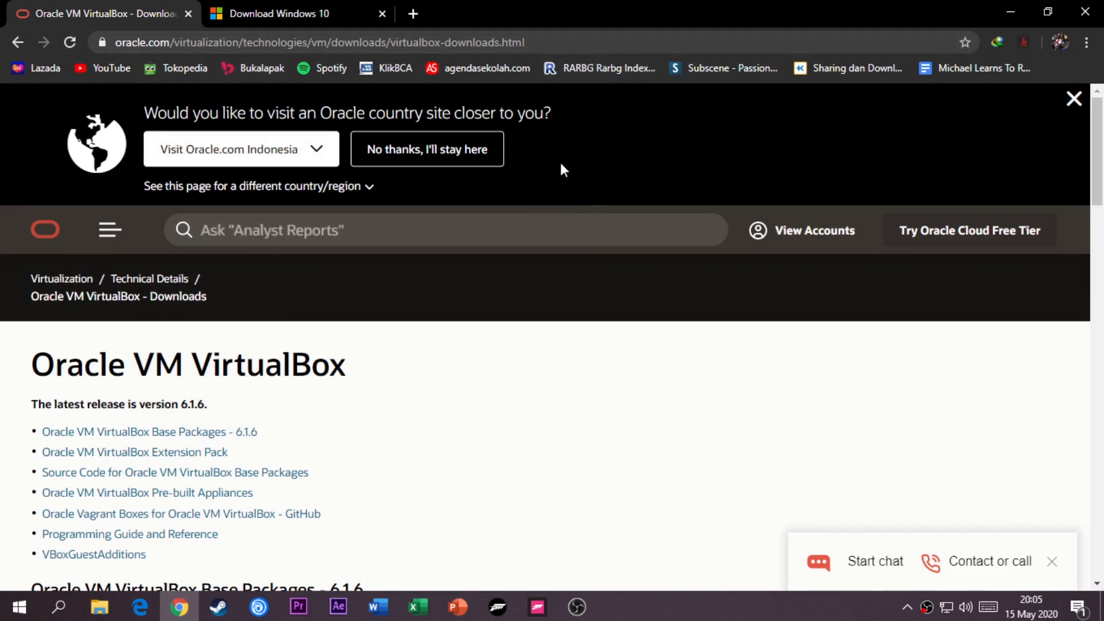
scroll(537, 239, down, 4)
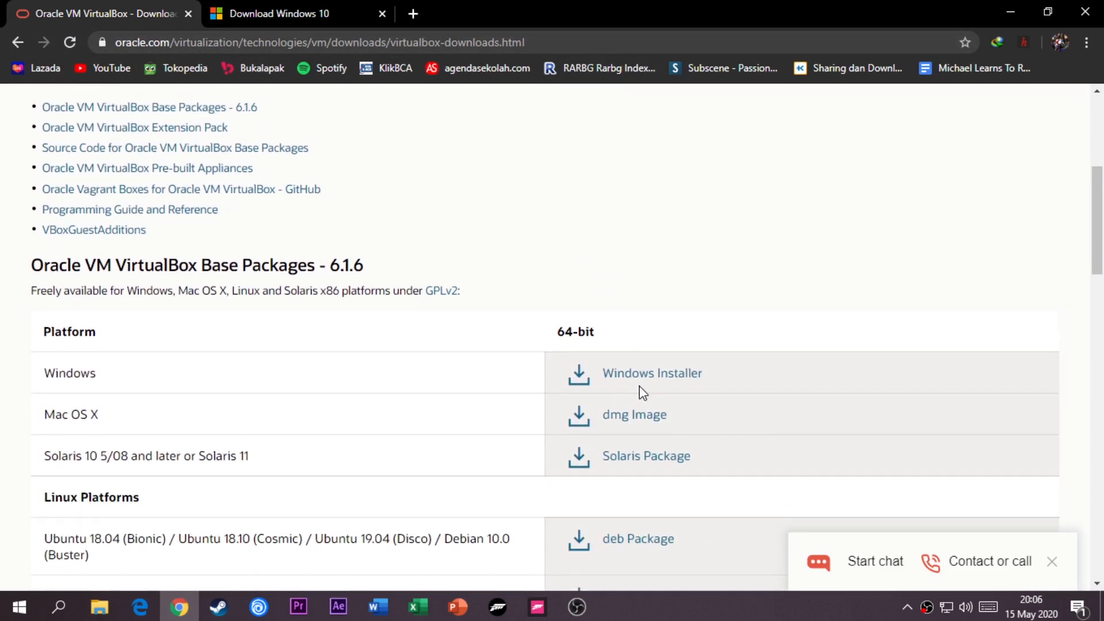
click(325, 11)
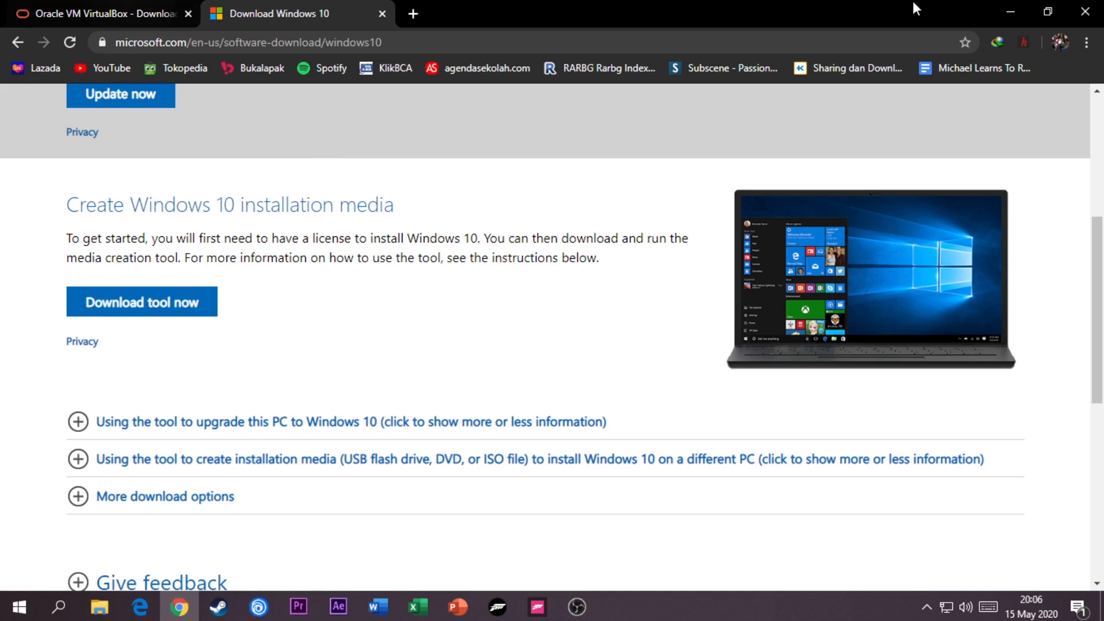
click(1022, 6)
right_click(586, 124)
click(631, 173)
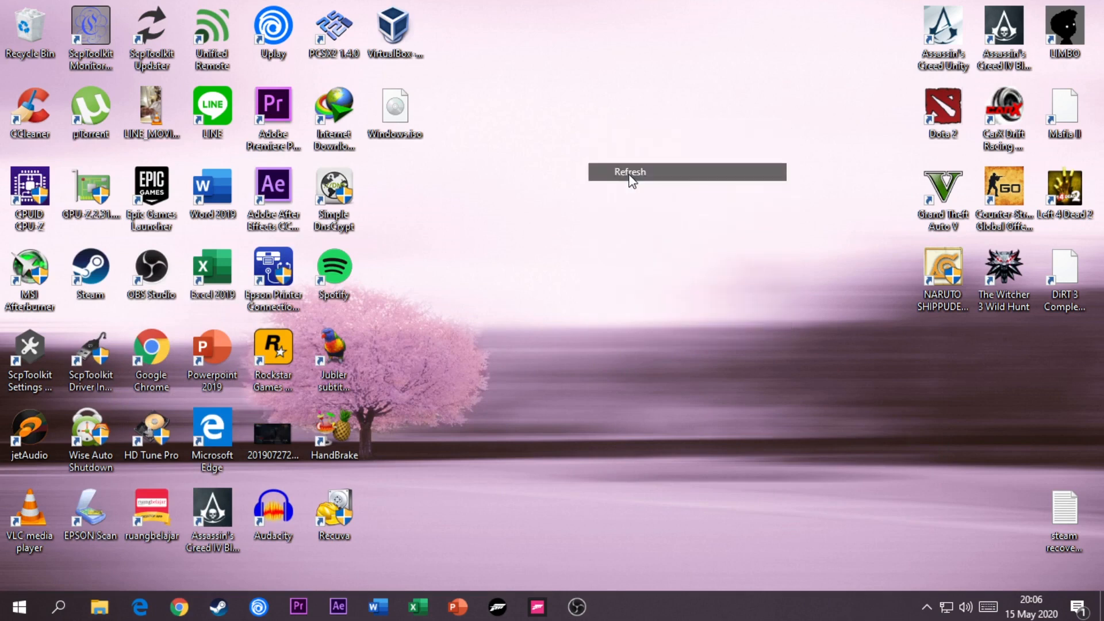
- Install Oracle VM VirtualBox 6.1.6 from the desktop installer with the default features and location, and launch it on completion
click(401, 48)
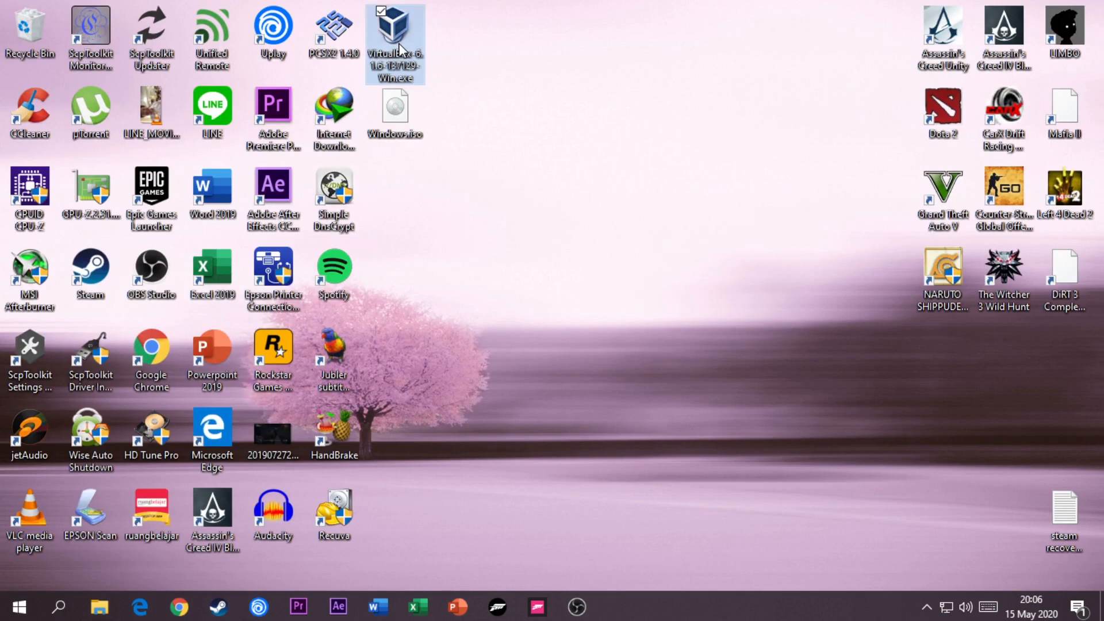
double_click(401, 48)
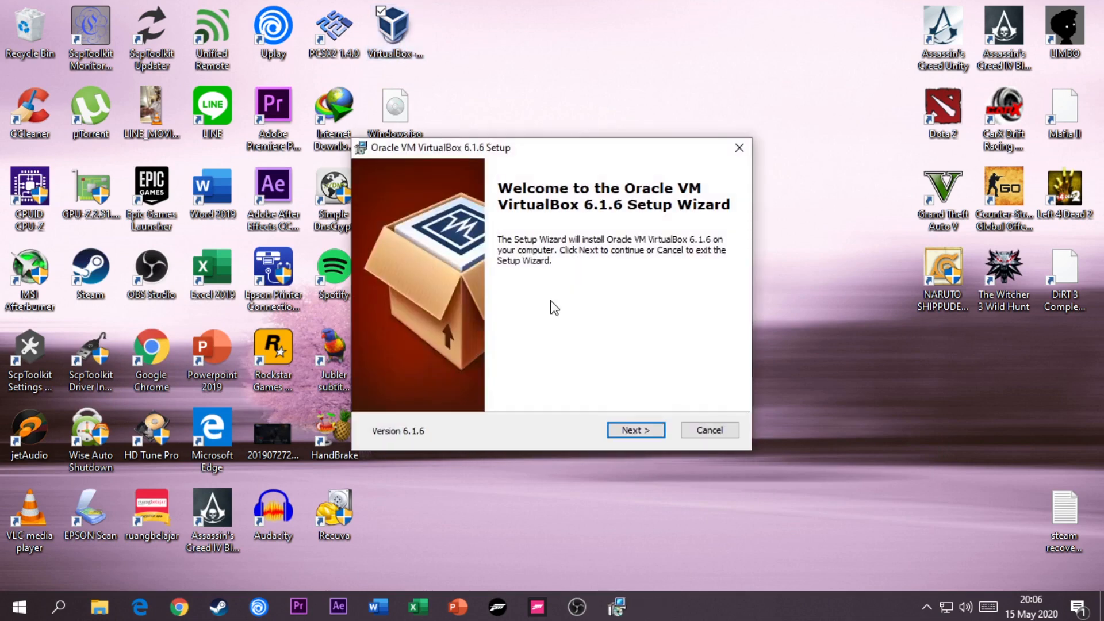
click(636, 440)
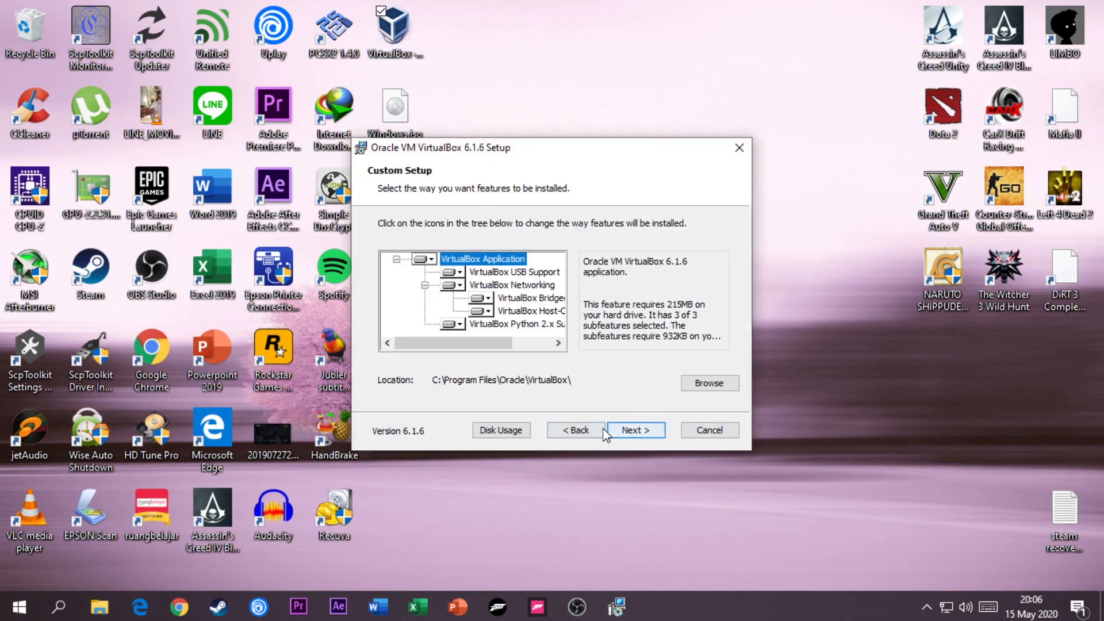
click(633, 436)
click(633, 436)
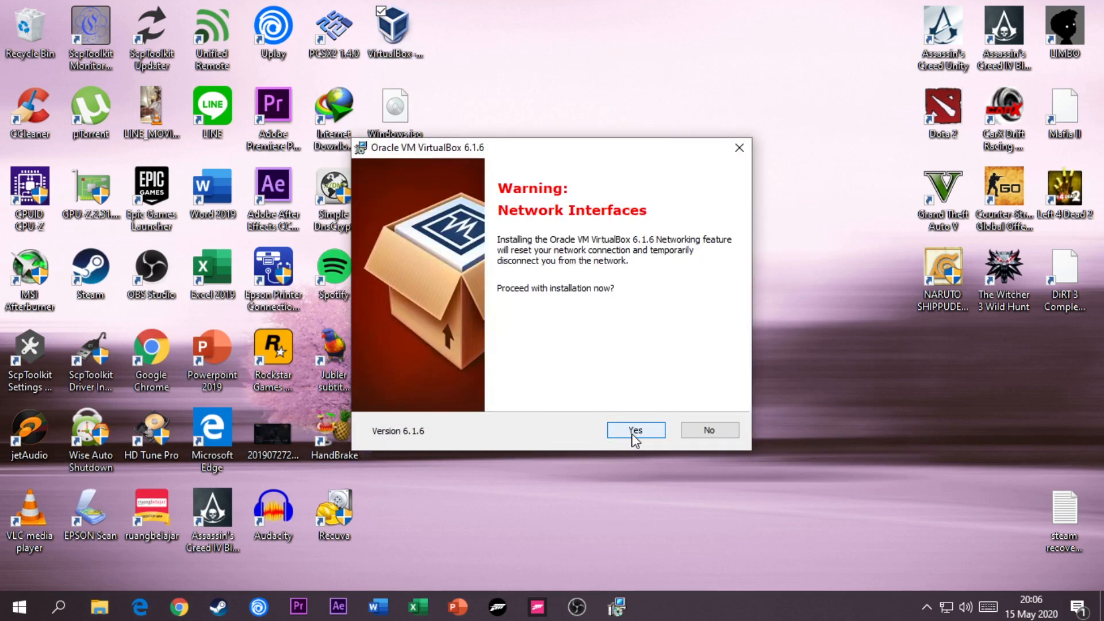
click(635, 437)
click(634, 432)
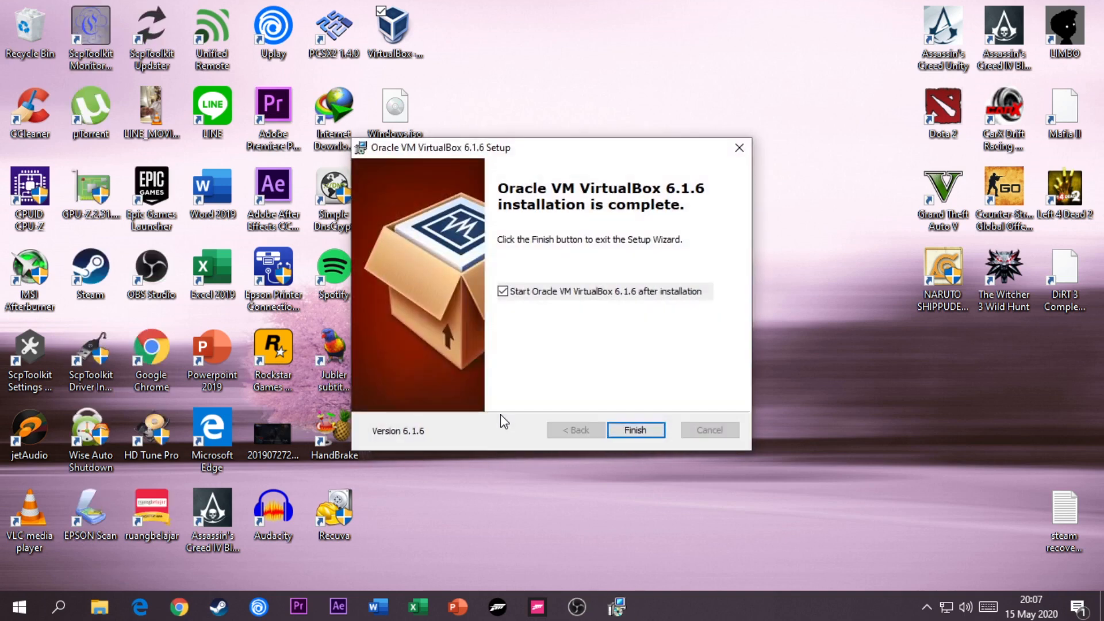
click(621, 429)
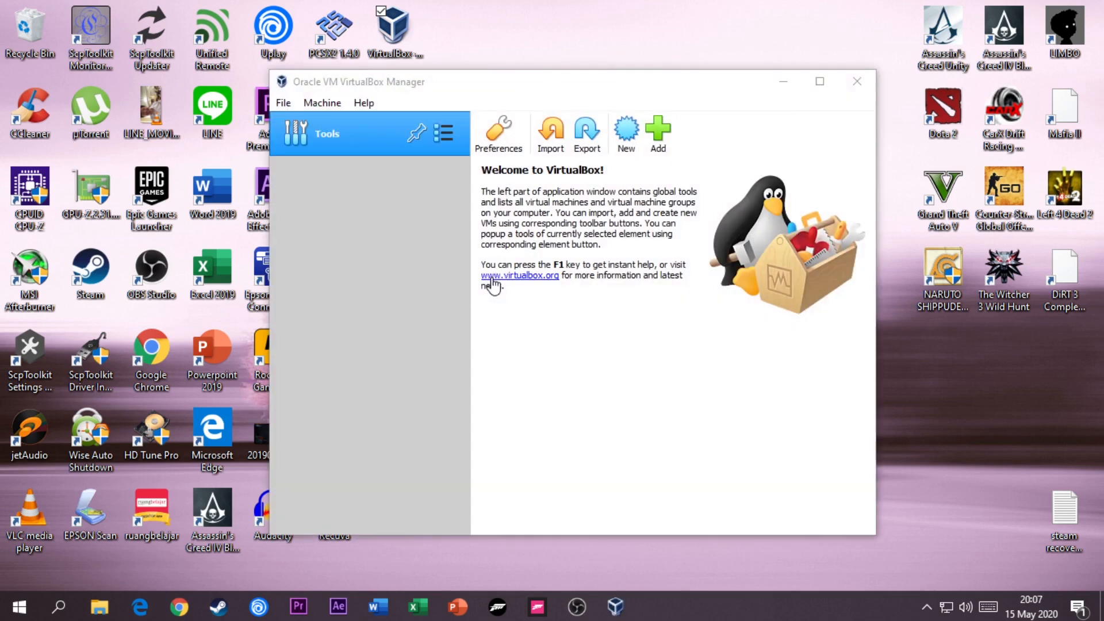
- Start a new virtual machine named Windows 10, with type Microsoft Windows and version Windows 10 (64-bit)
click(623, 120)
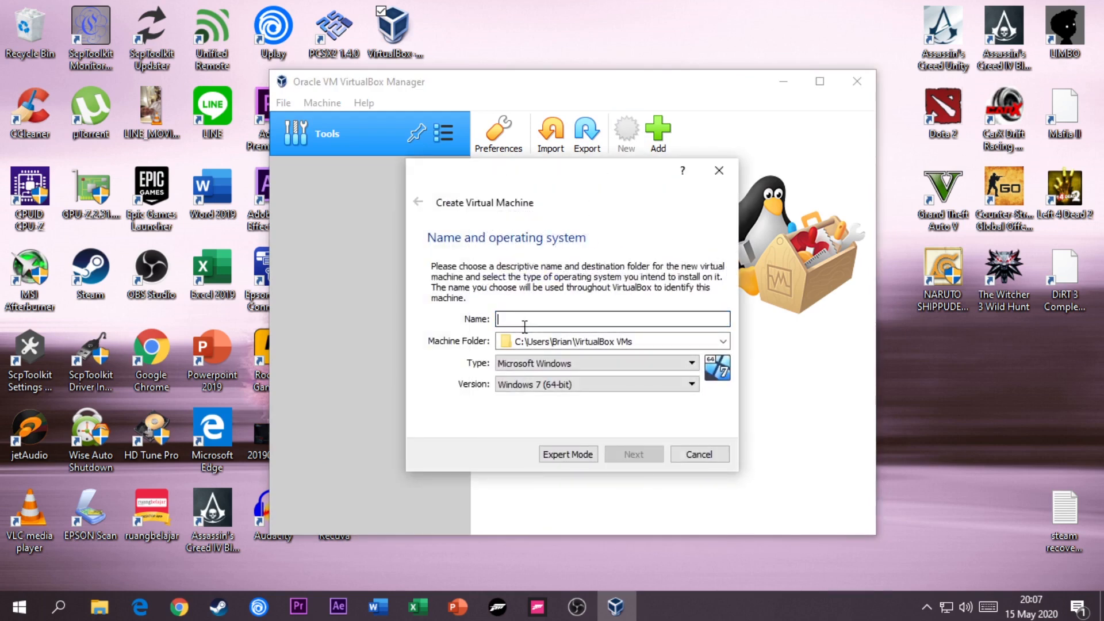
text(Windows 10)
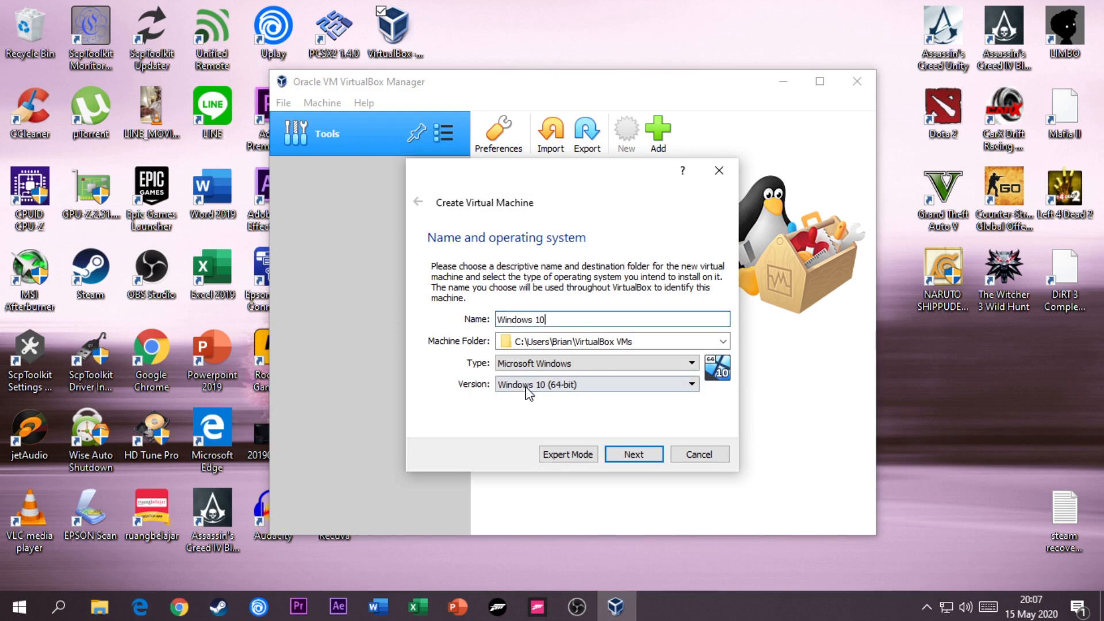
click(634, 460)
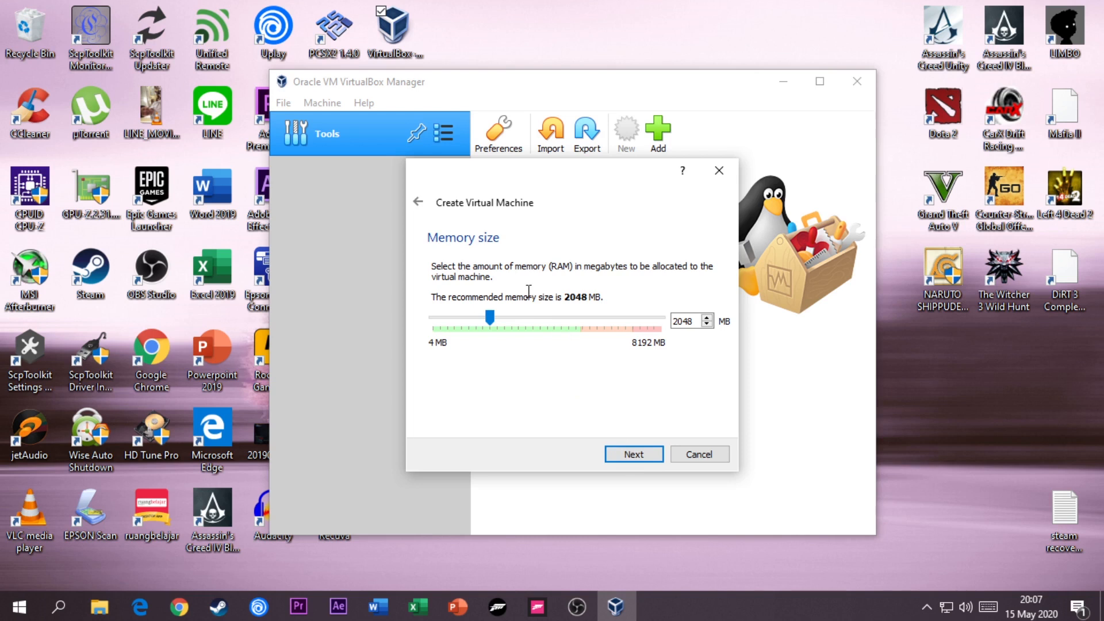
- Allocate 4096 MB of memory to the new virtual machine
click(707, 318)
drag(490, 318, 496, 326)
drag(498, 327, 553, 347)
click(633, 454)
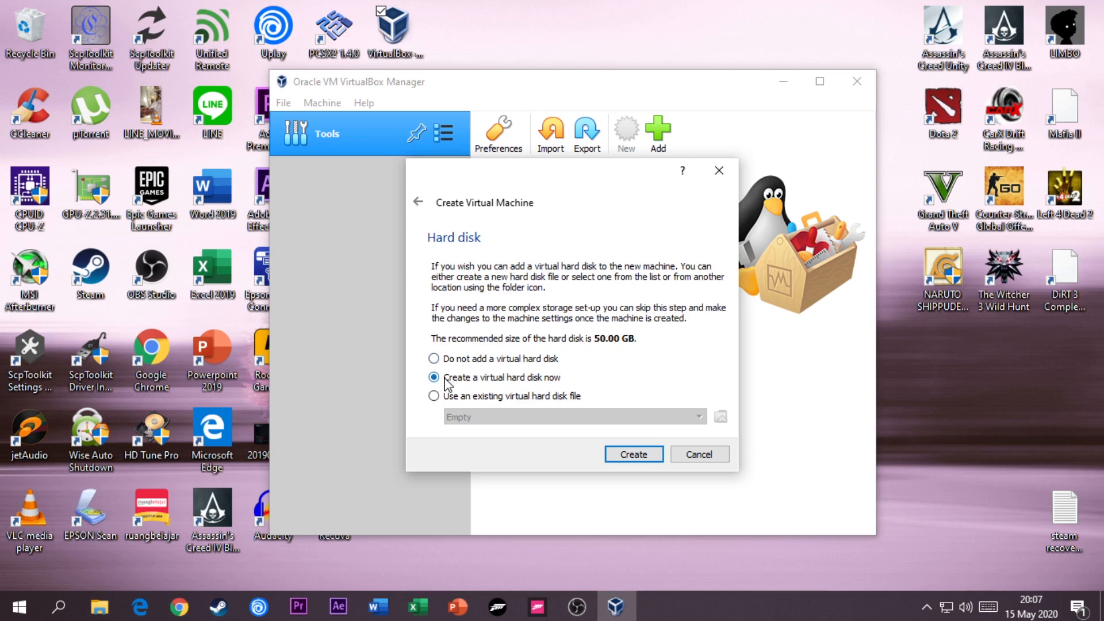
- Create a fixed-size 50.00 GB VDI virtual hard disk for the new machine, keeping the default file location
click(631, 461)
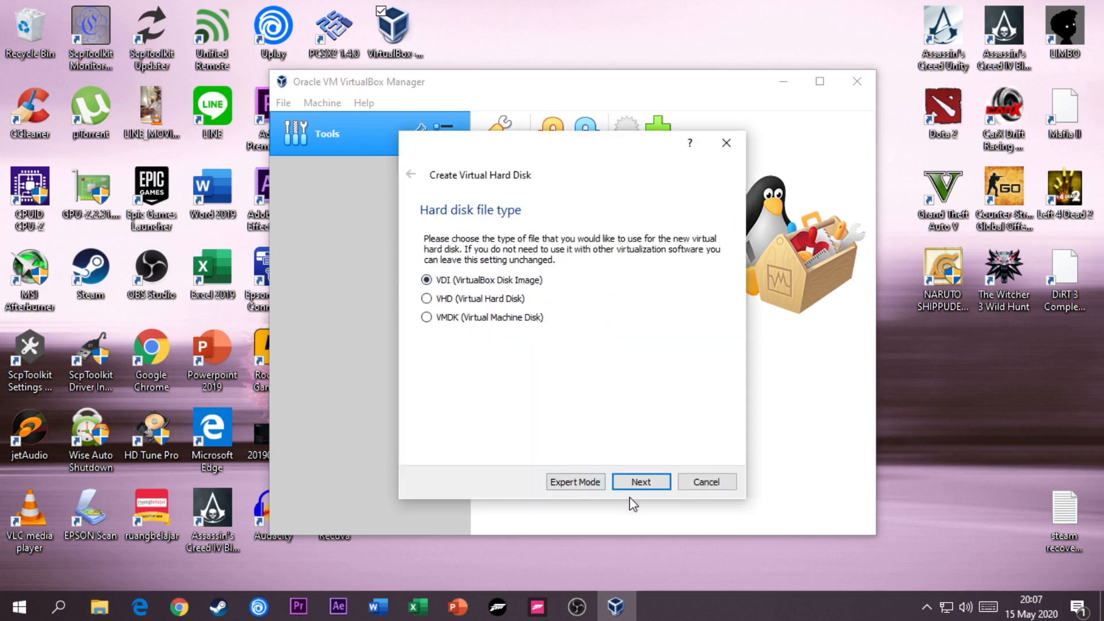
click(639, 483)
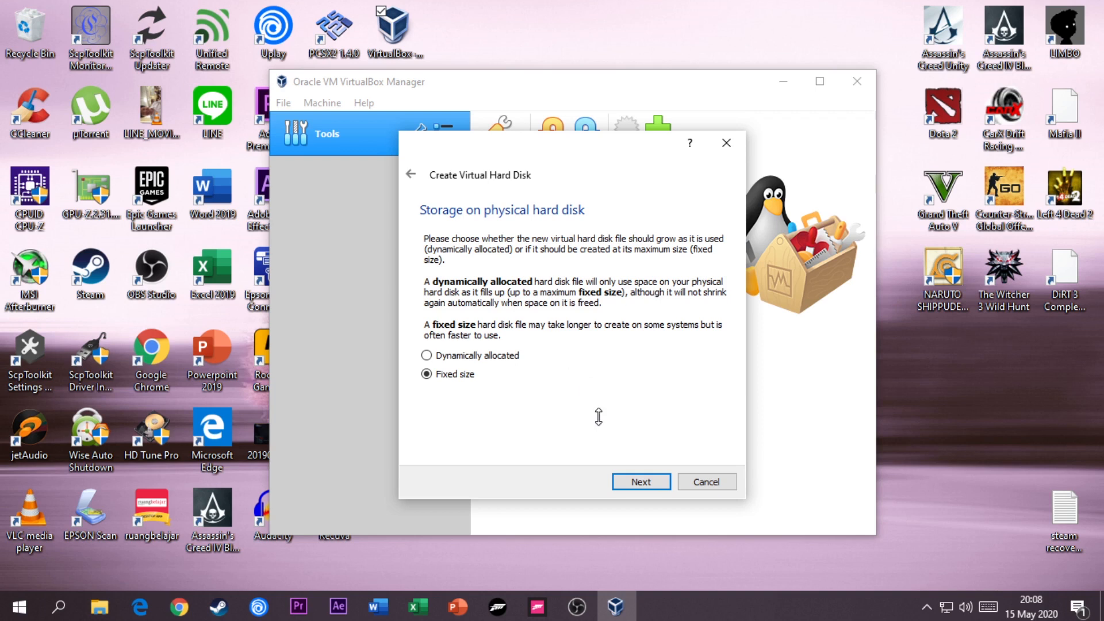
click(638, 486)
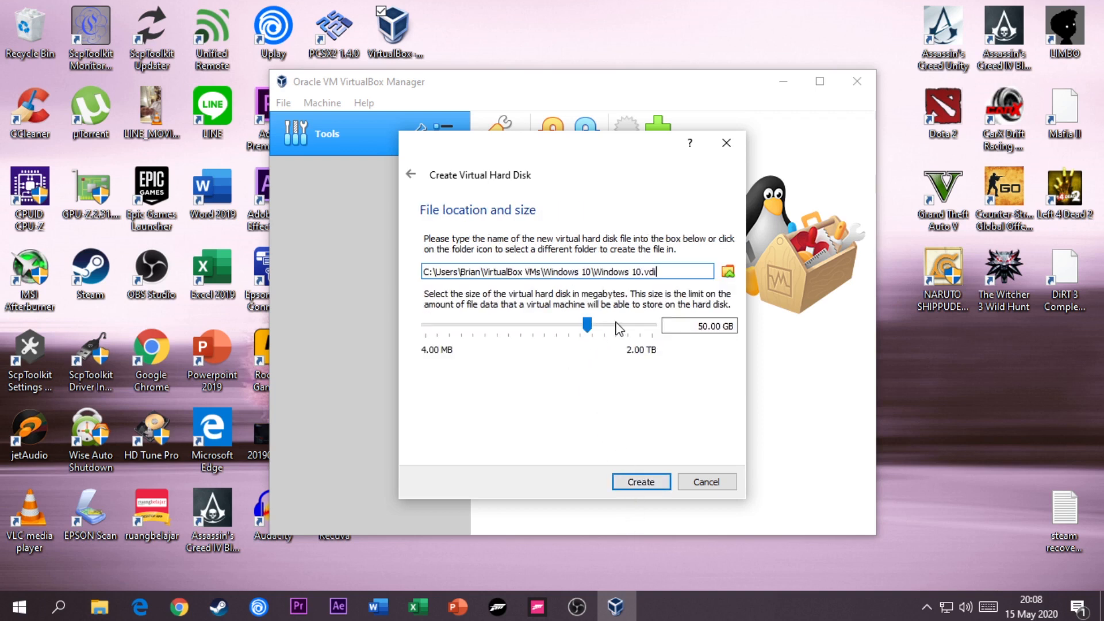
click(661, 486)
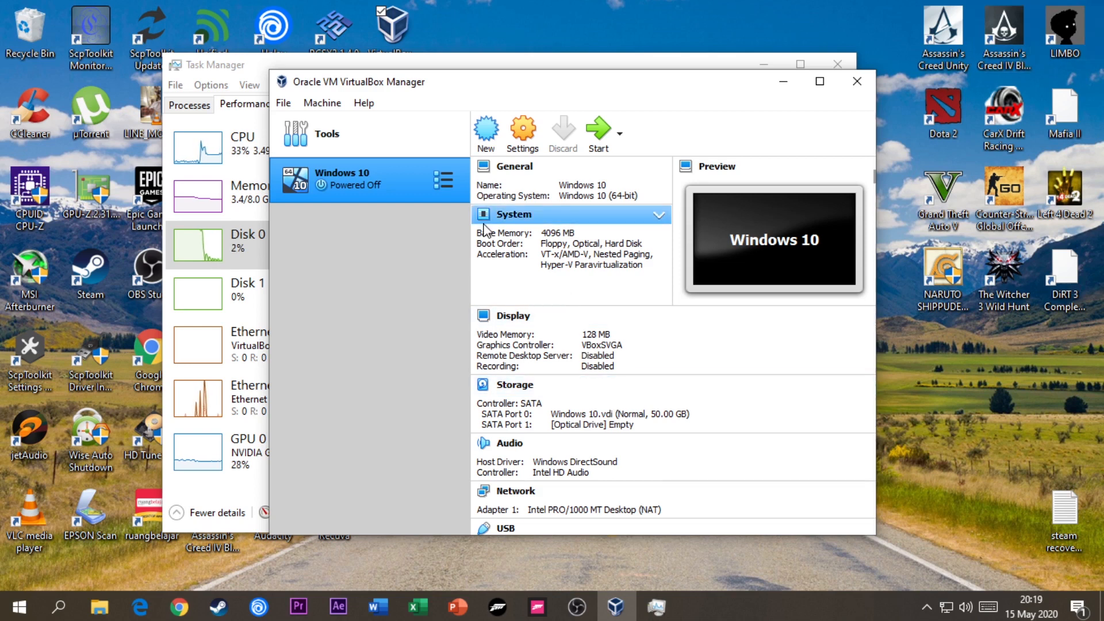
- Open the Windows 10 machine's settings and disable Floppy in the system boot order
click(539, 127)
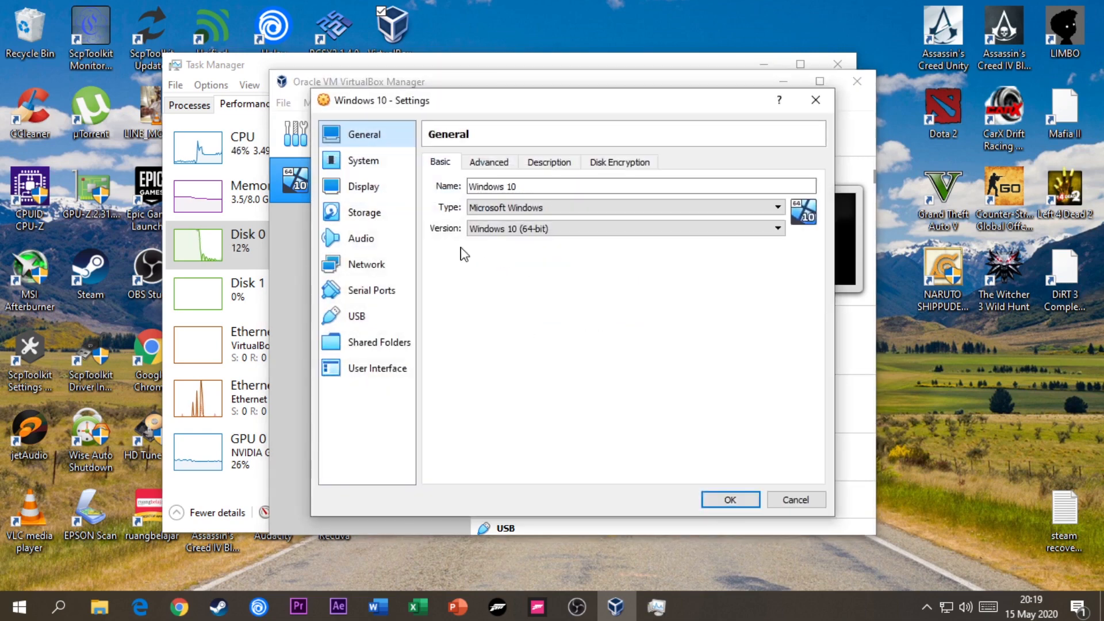
click(467, 165)
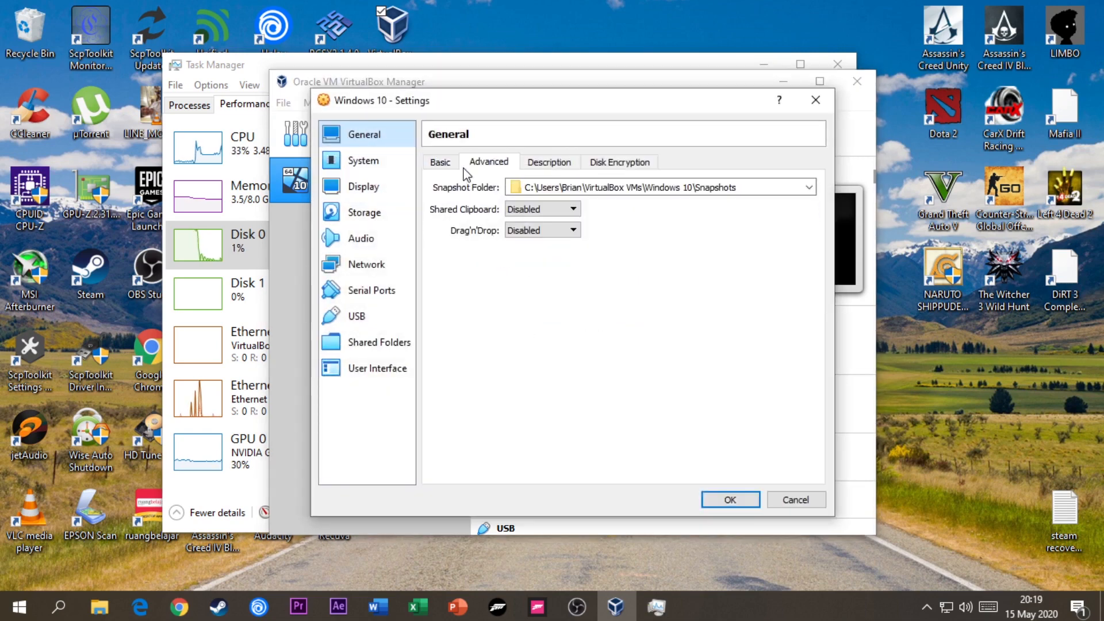
click(449, 165)
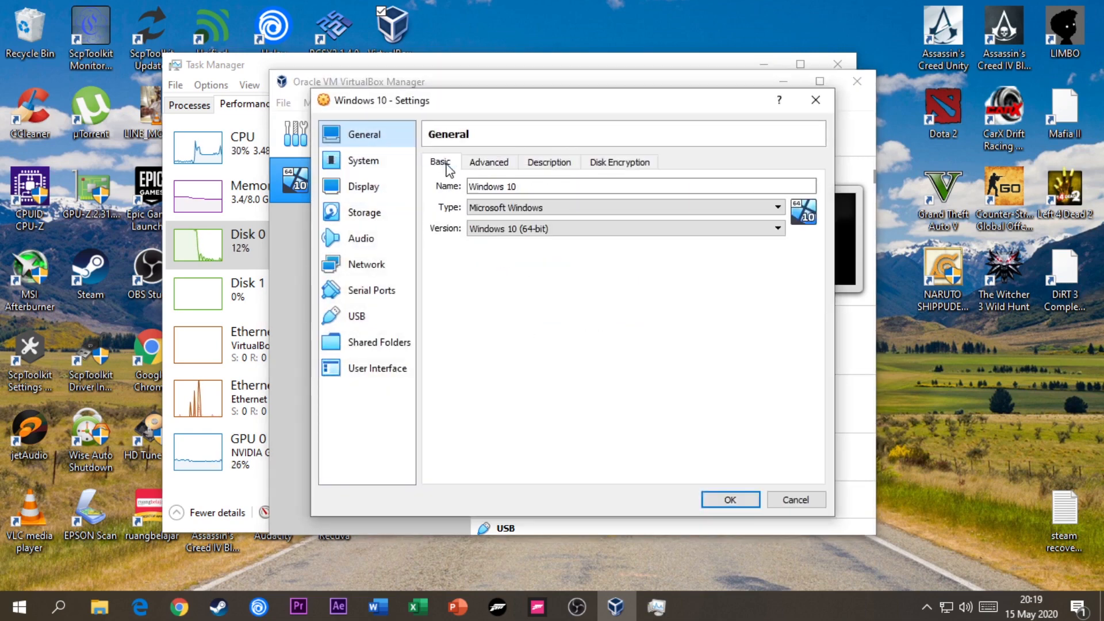
click(397, 160)
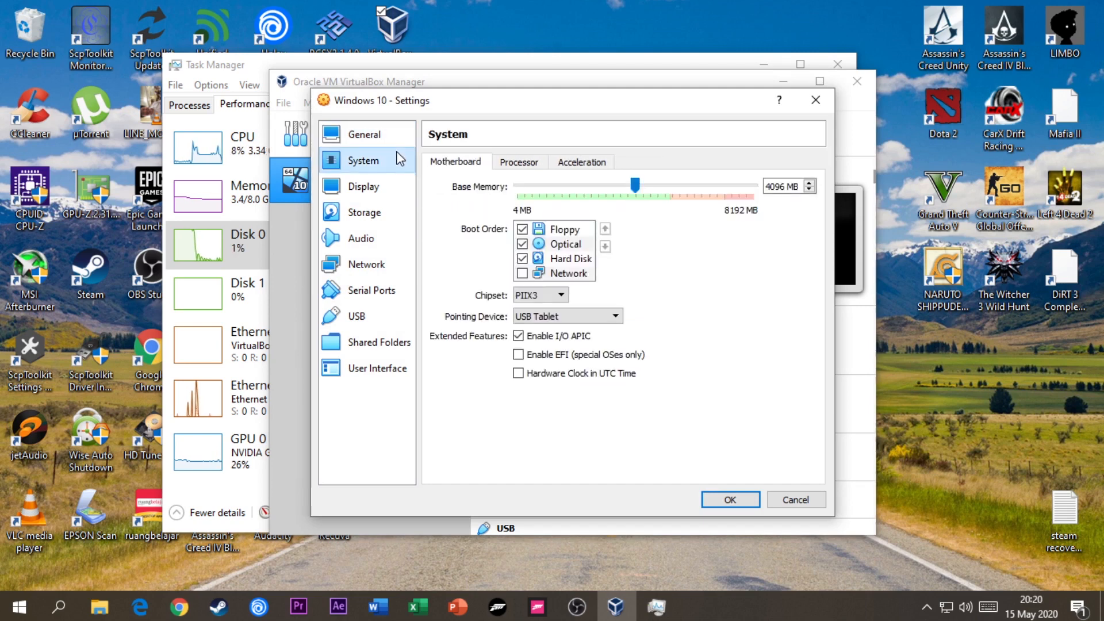
click(523, 230)
click(536, 245)
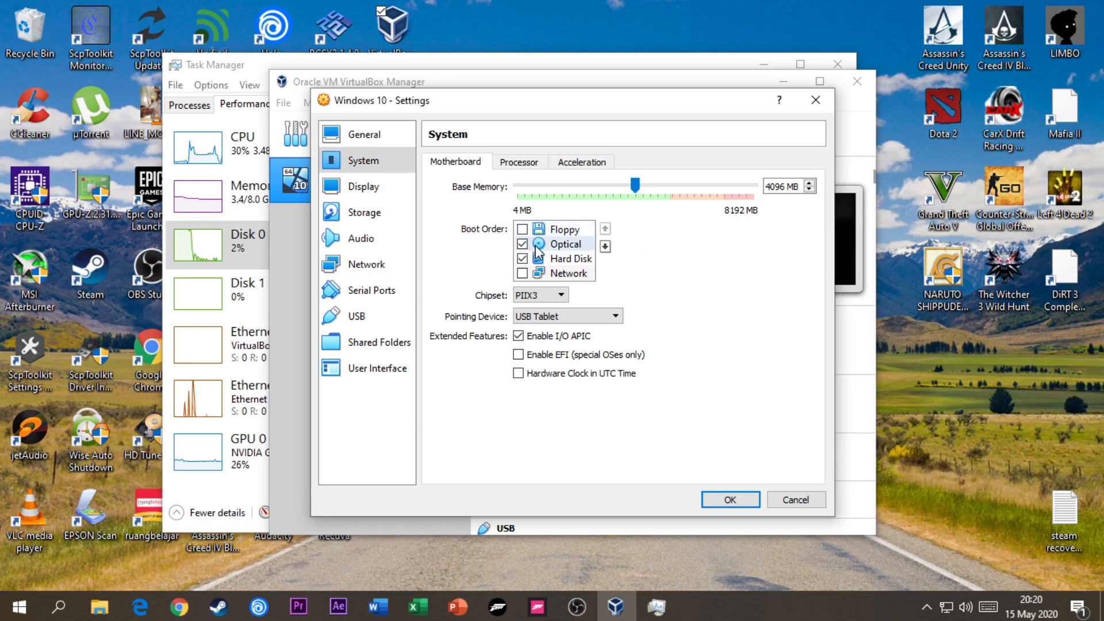
click(555, 270)
click(553, 261)
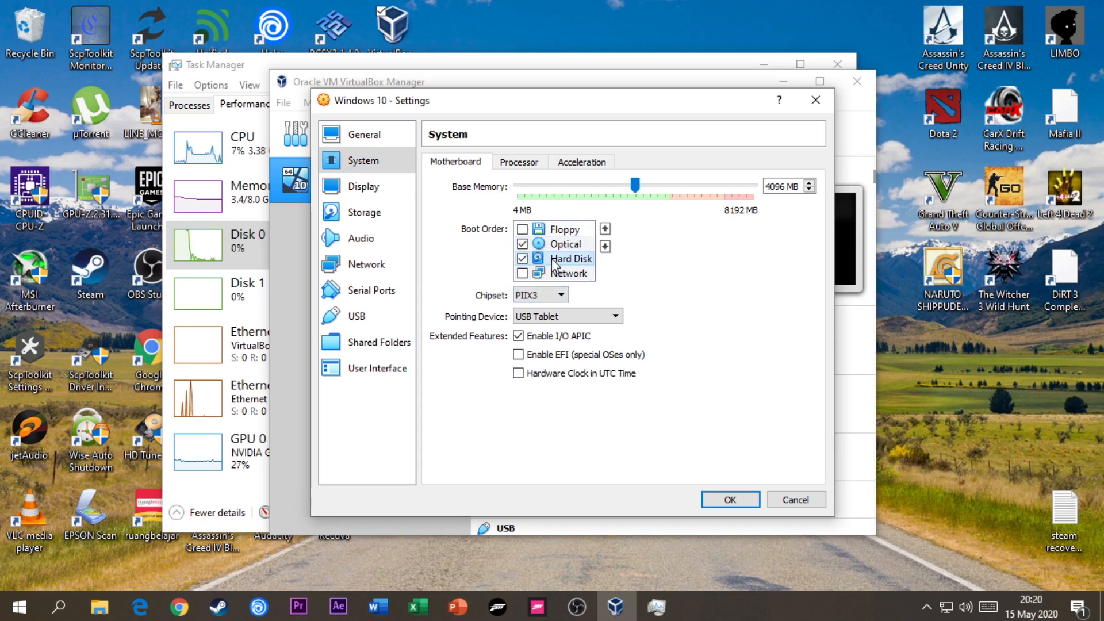
- Assign 2 processors to the virtual machine and check its acceleration options
click(520, 164)
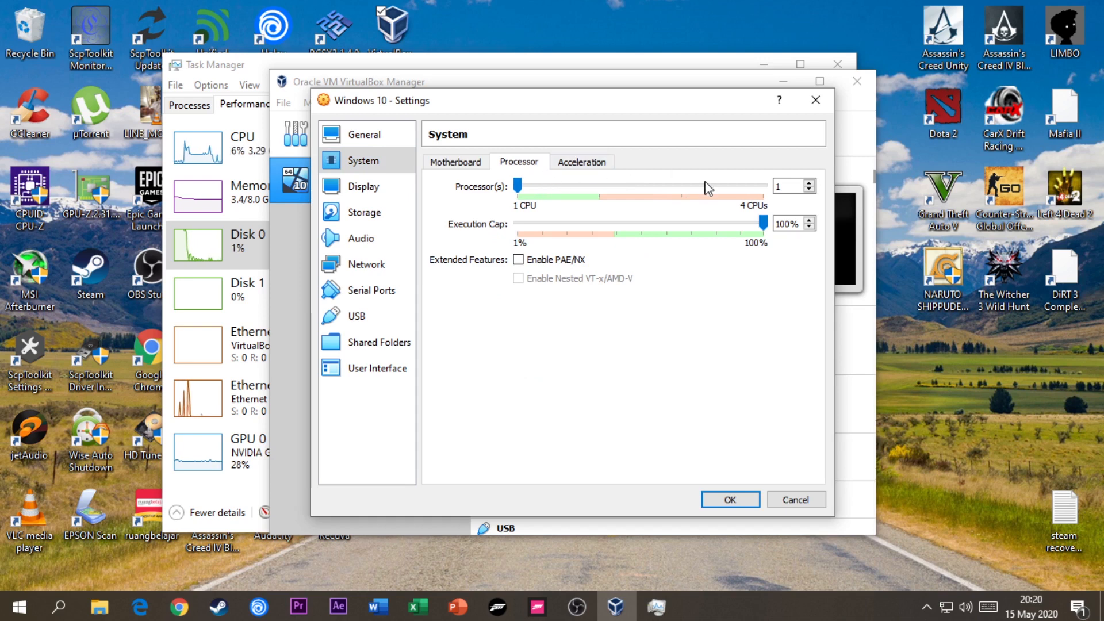
mouse_move(597, 224)
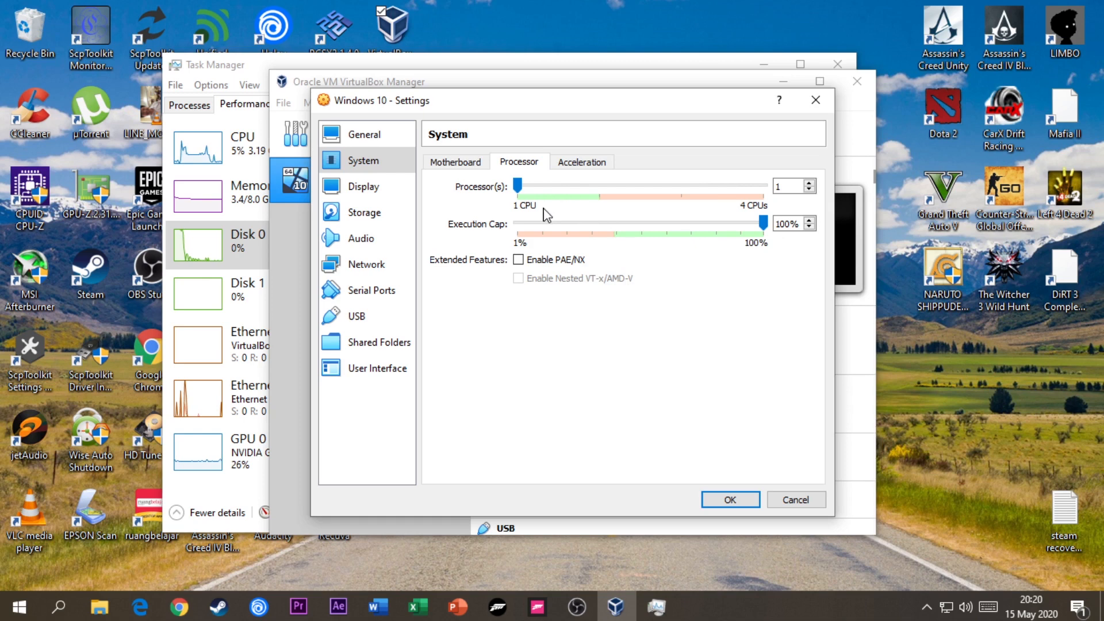
drag(519, 181, 584, 193)
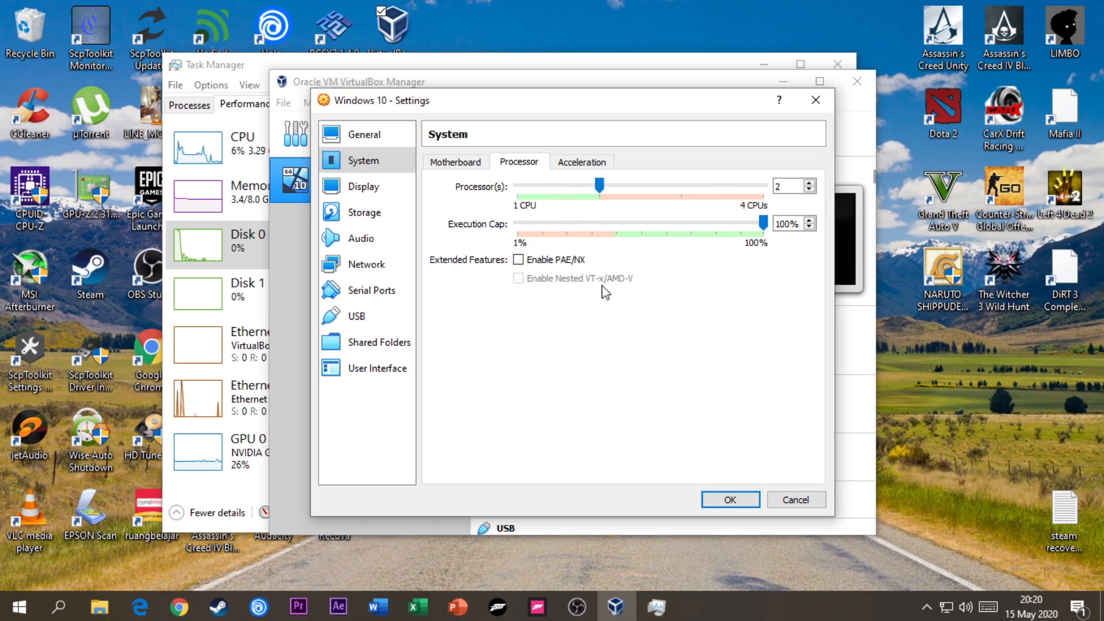
click(582, 167)
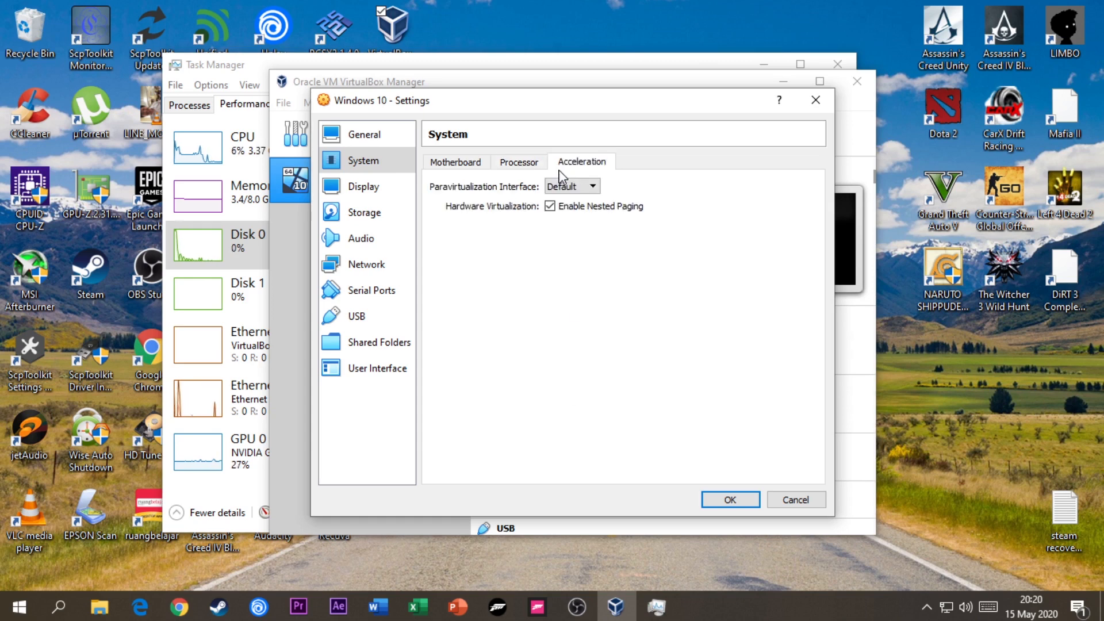
- Enable 3D acceleration and set the video memory to 256 MB, then check the remote display and recording options
click(384, 185)
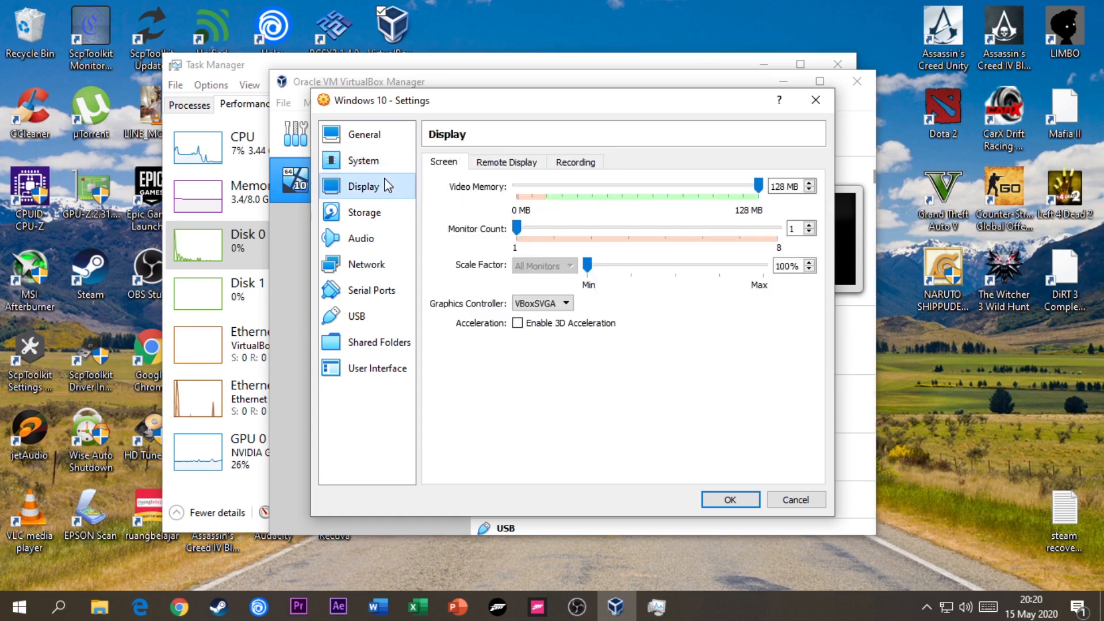
click(519, 323)
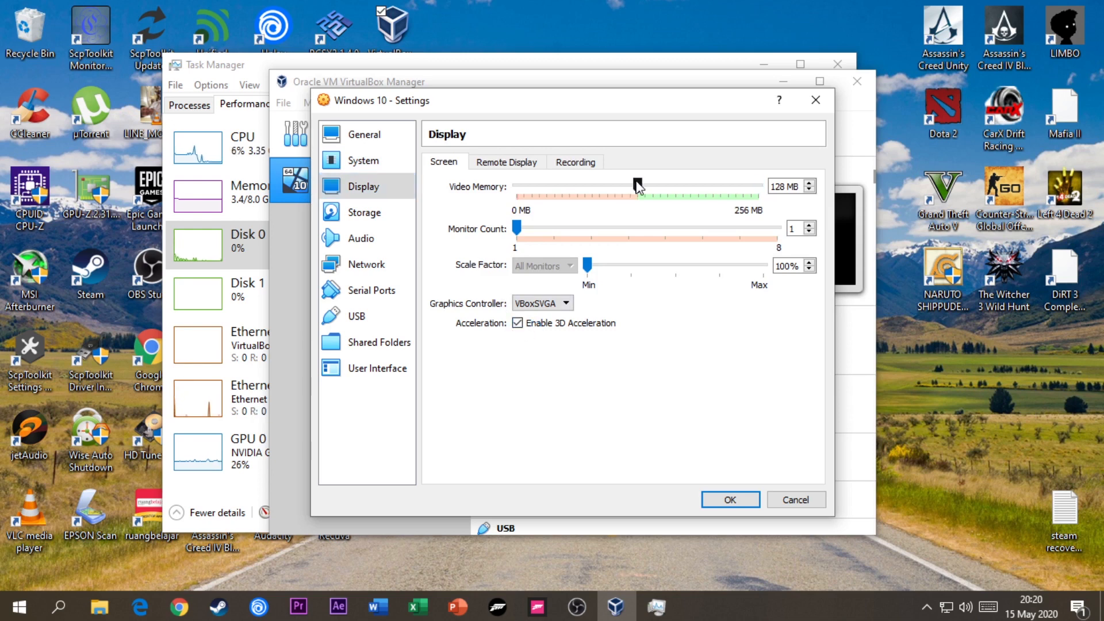
drag(639, 186, 760, 187)
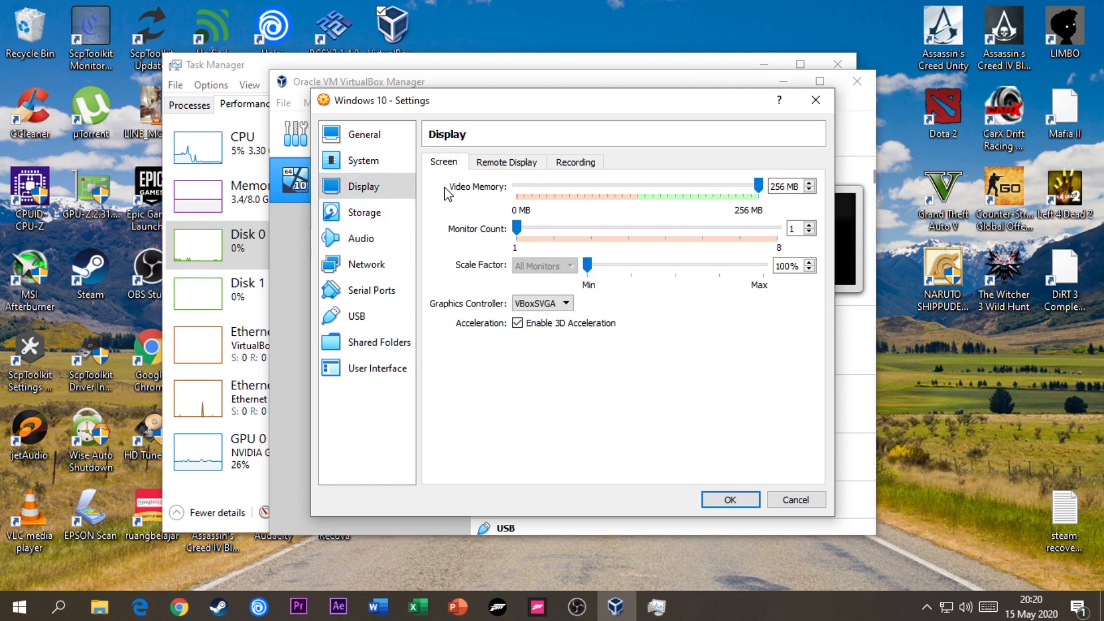
click(504, 163)
click(557, 163)
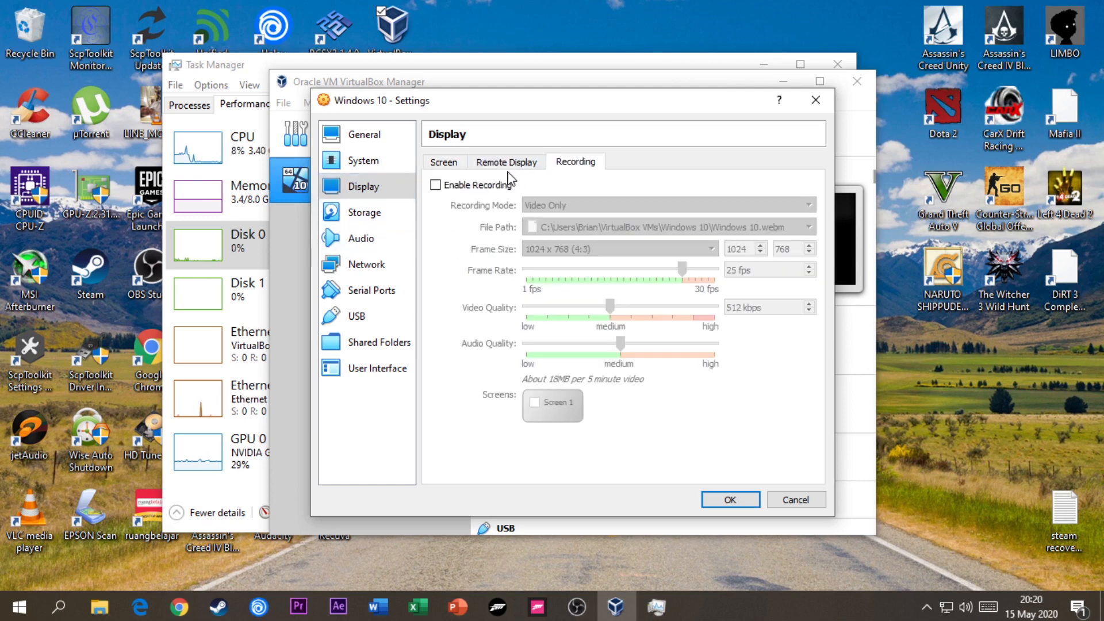
click(449, 164)
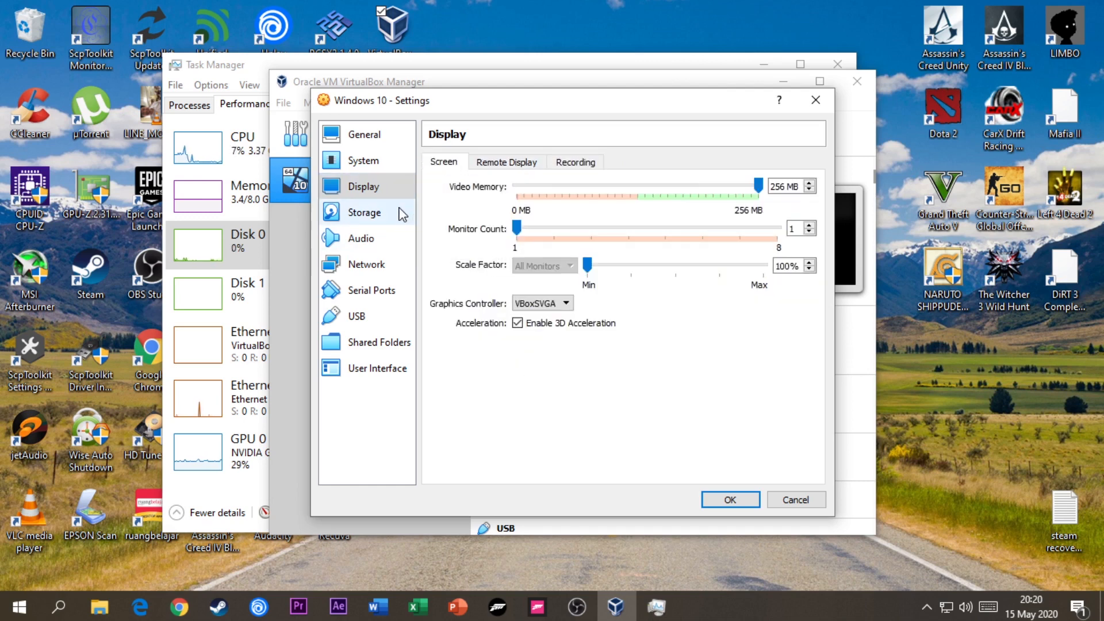
- Load Windows.iso from the Desktop into the virtual machine's empty SATA optical drive
click(402, 214)
click(460, 220)
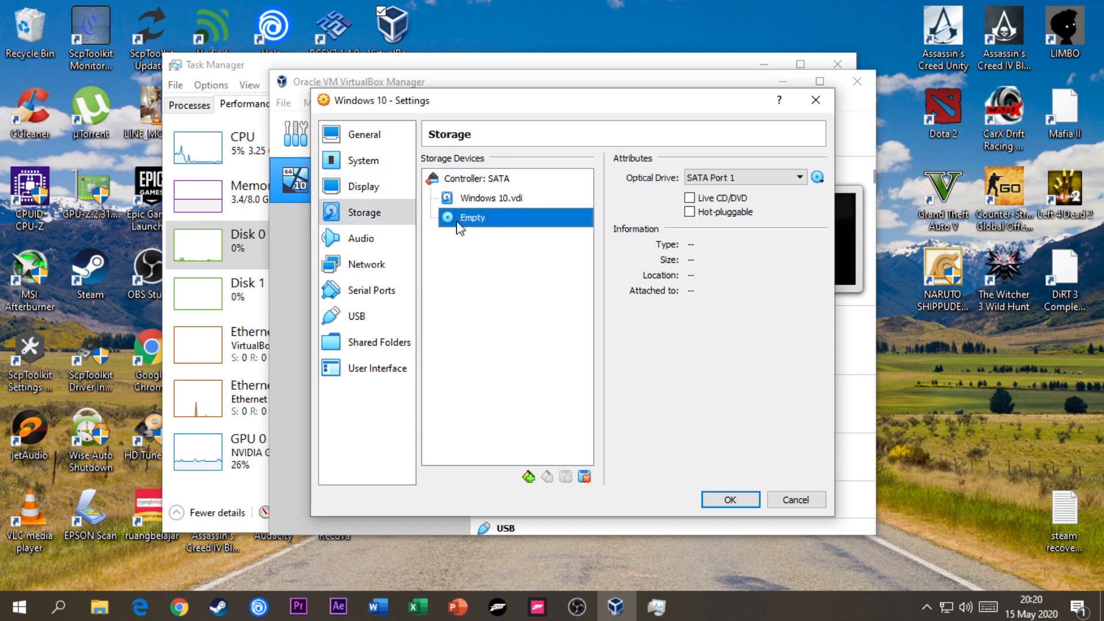
click(818, 178)
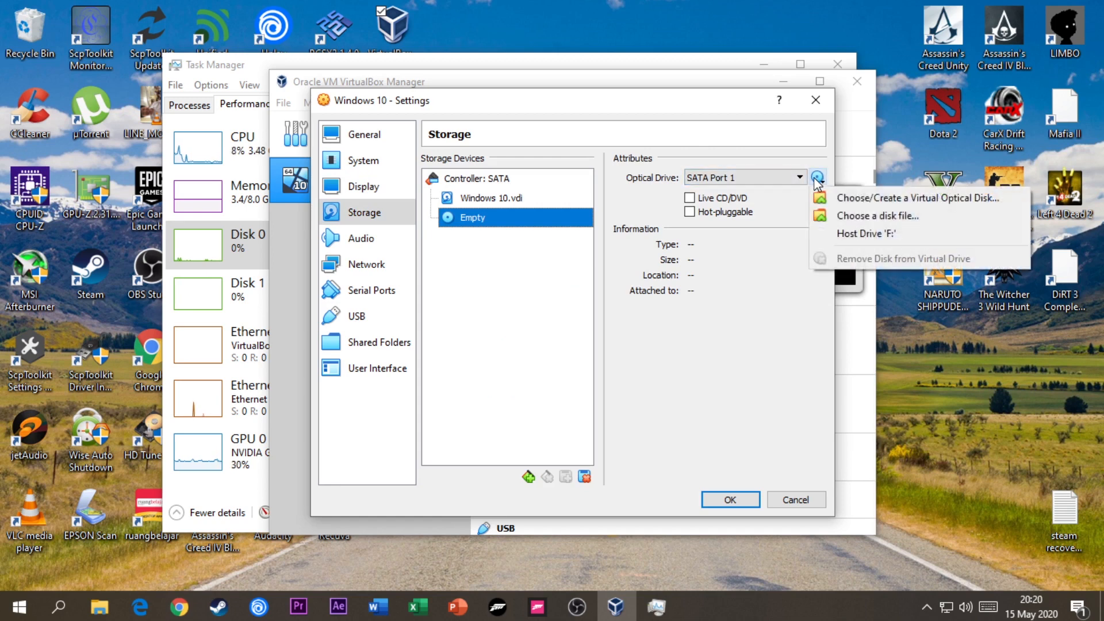
click(838, 216)
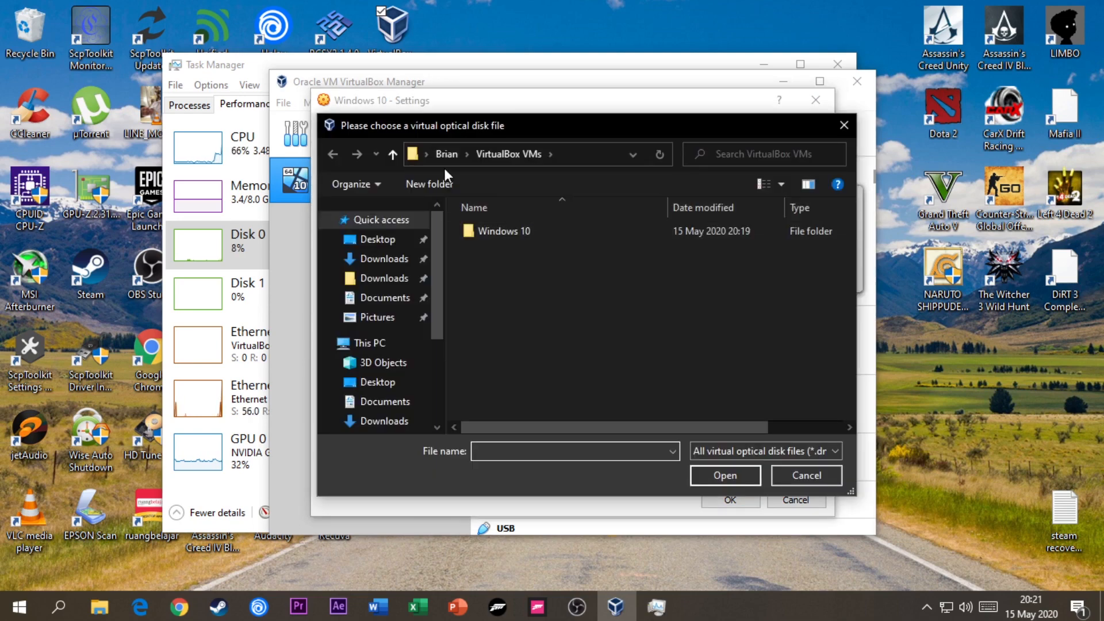
click(391, 239)
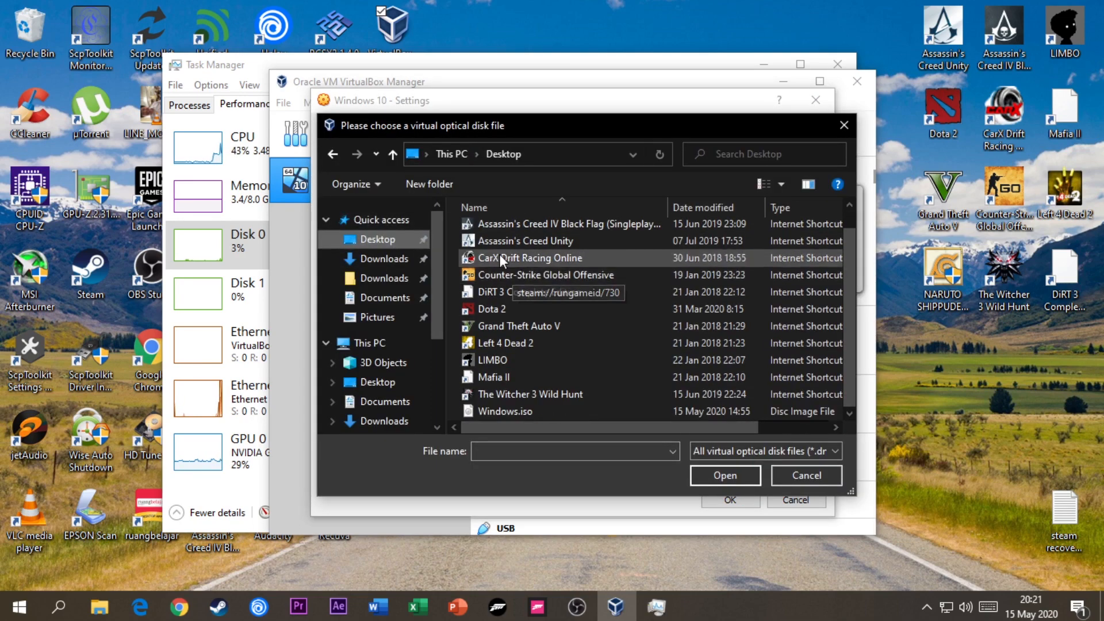
click(506, 409)
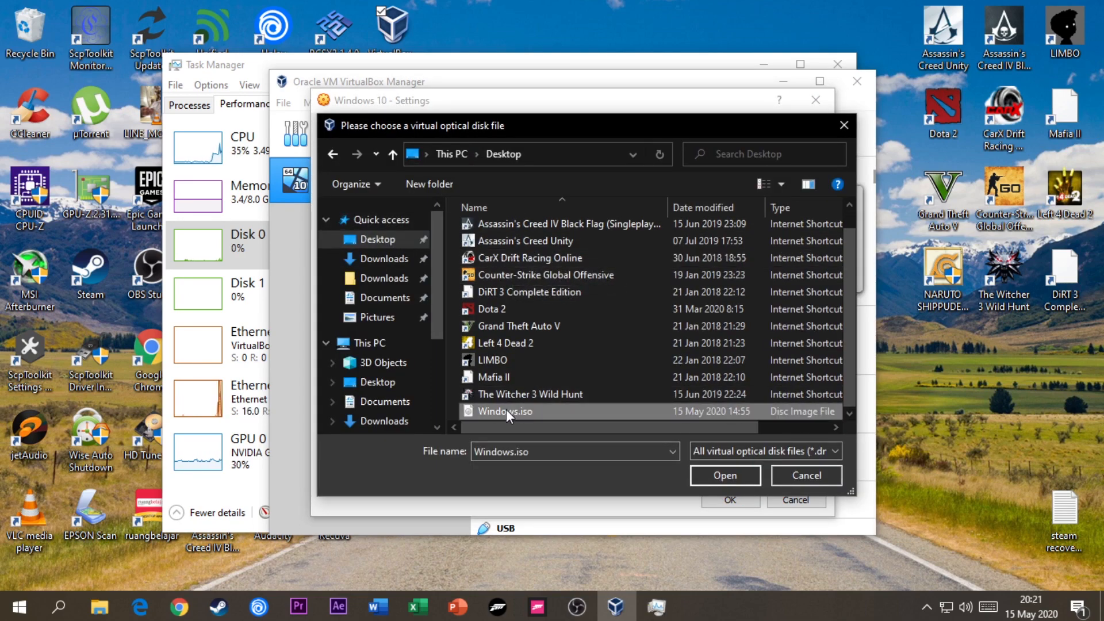
click(706, 478)
- Check the audio, network, serial port, USB, shared folder and user interface settings, and save the machine's configuration
click(371, 238)
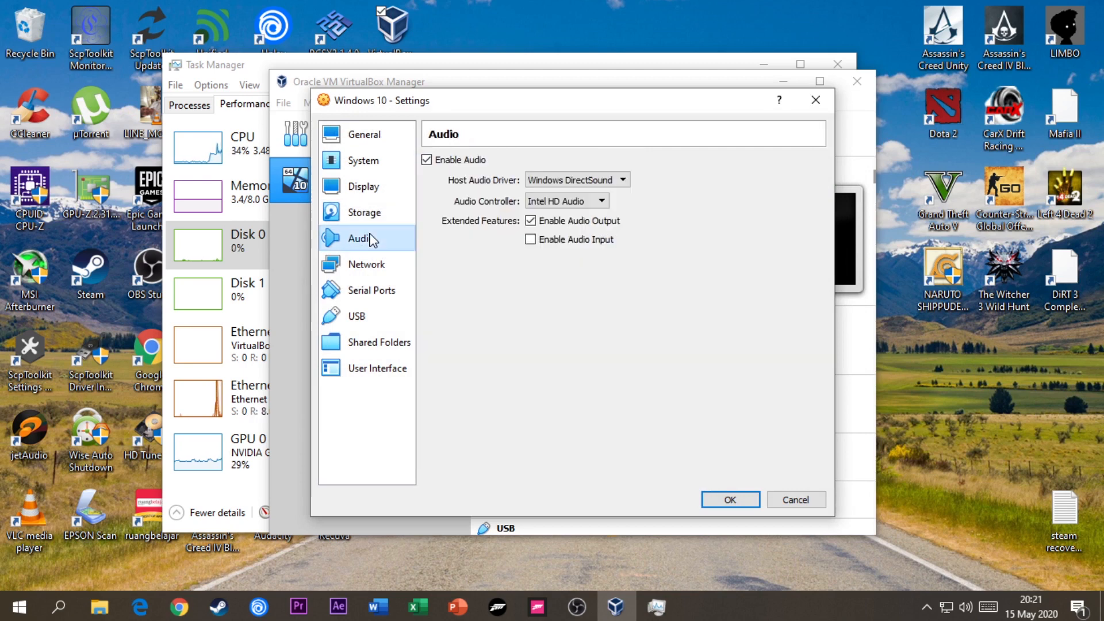
click(390, 266)
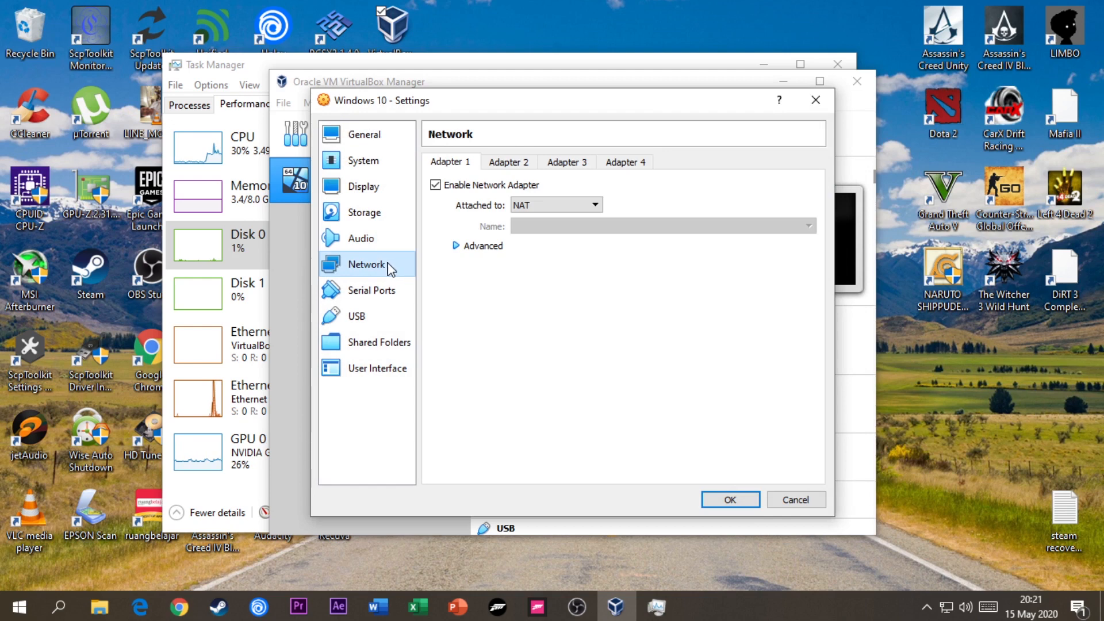
click(379, 290)
click(374, 319)
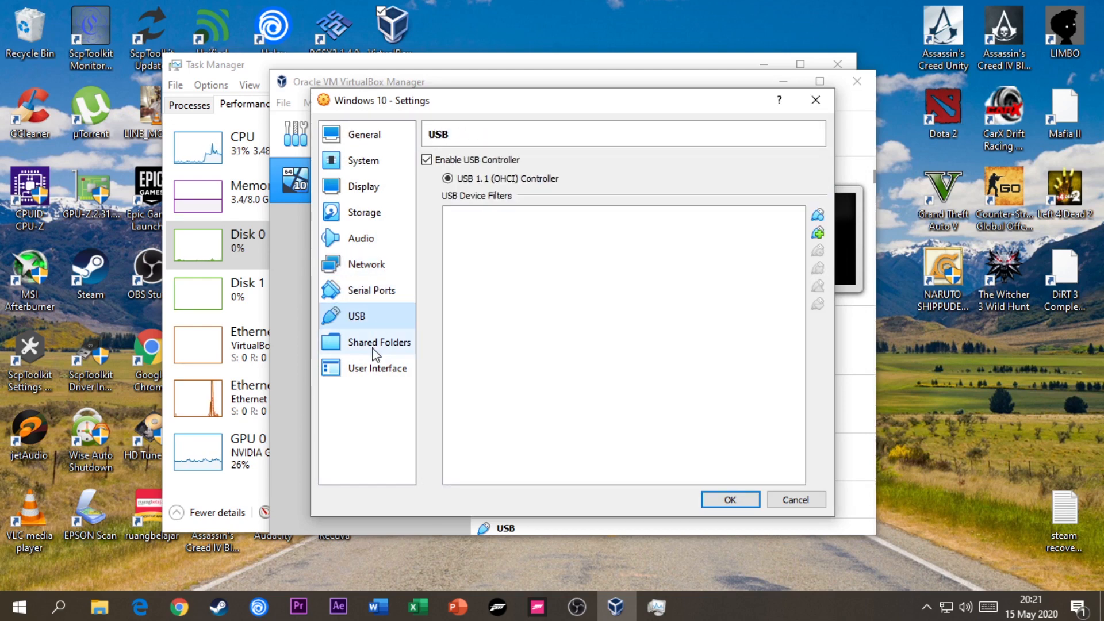
click(373, 347)
click(373, 368)
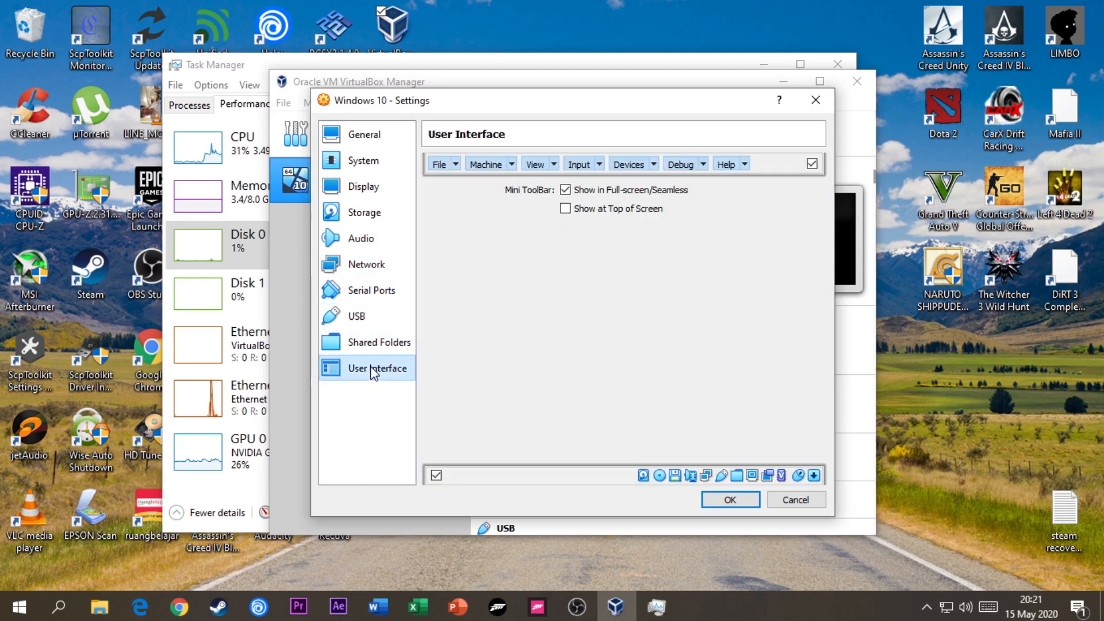
click(729, 502)
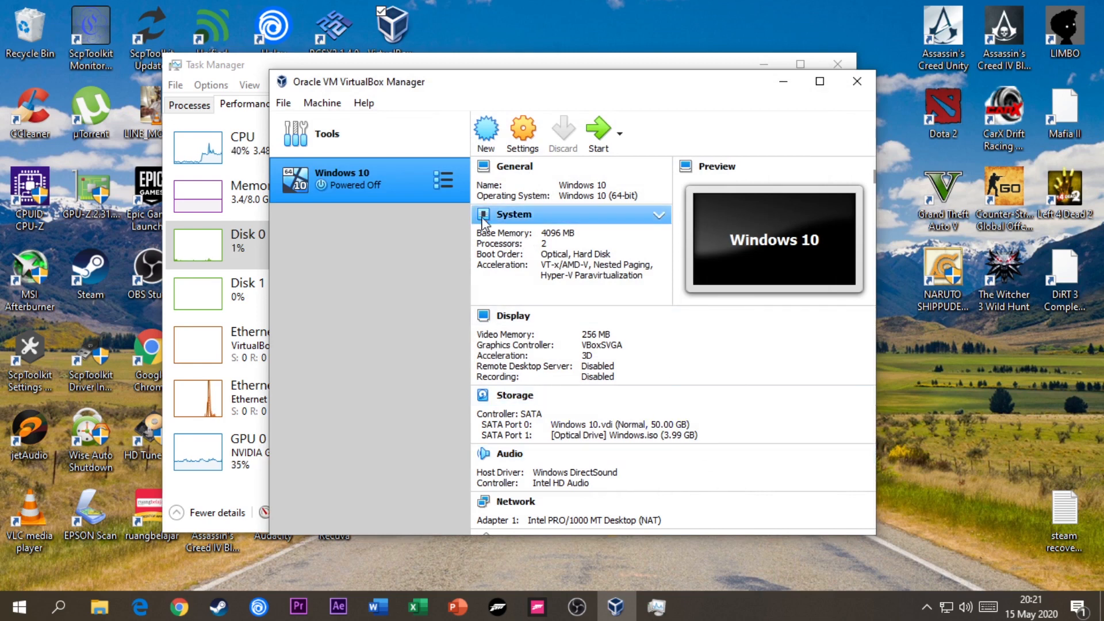
- Start the Windows 10 virtual machine with Windows.iso as the start-up disk, closing Task Manager meanwhile
click(599, 138)
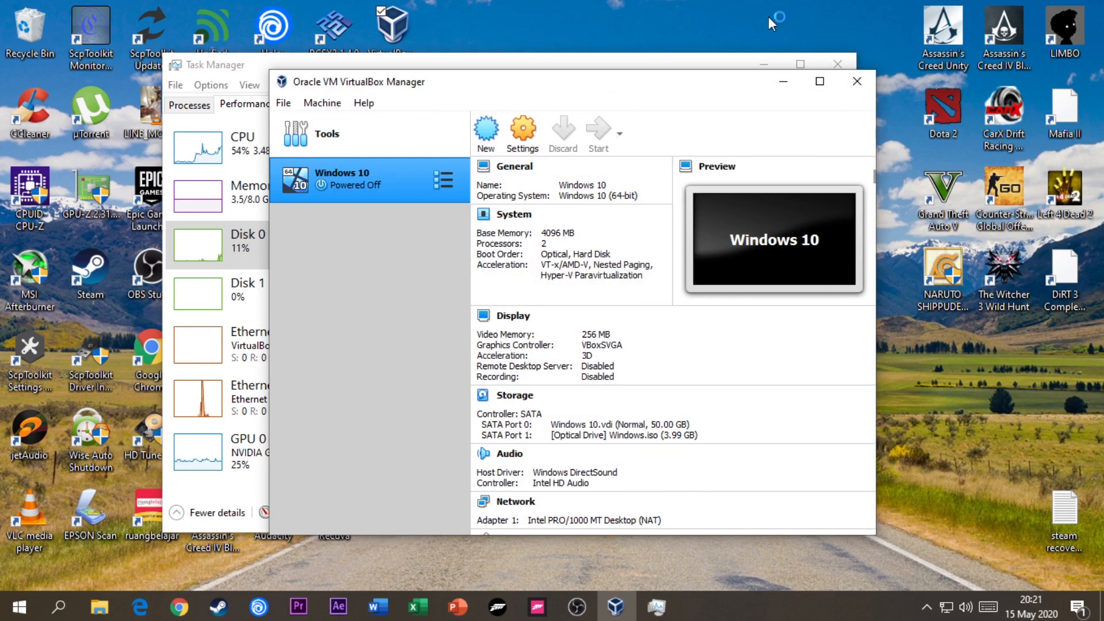
click(838, 65)
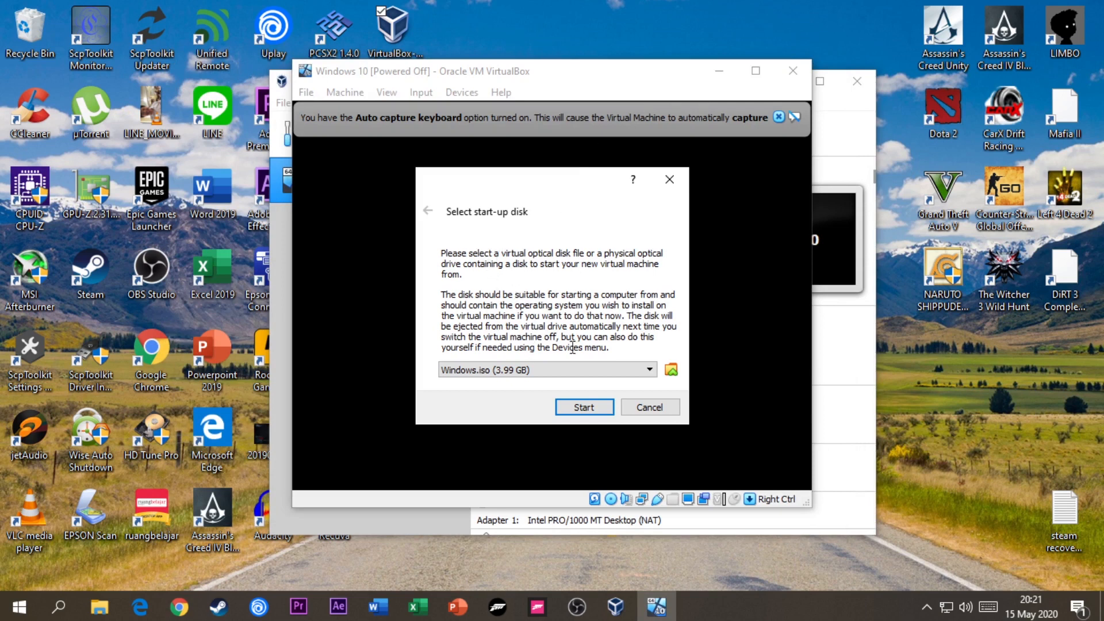
click(584, 407)
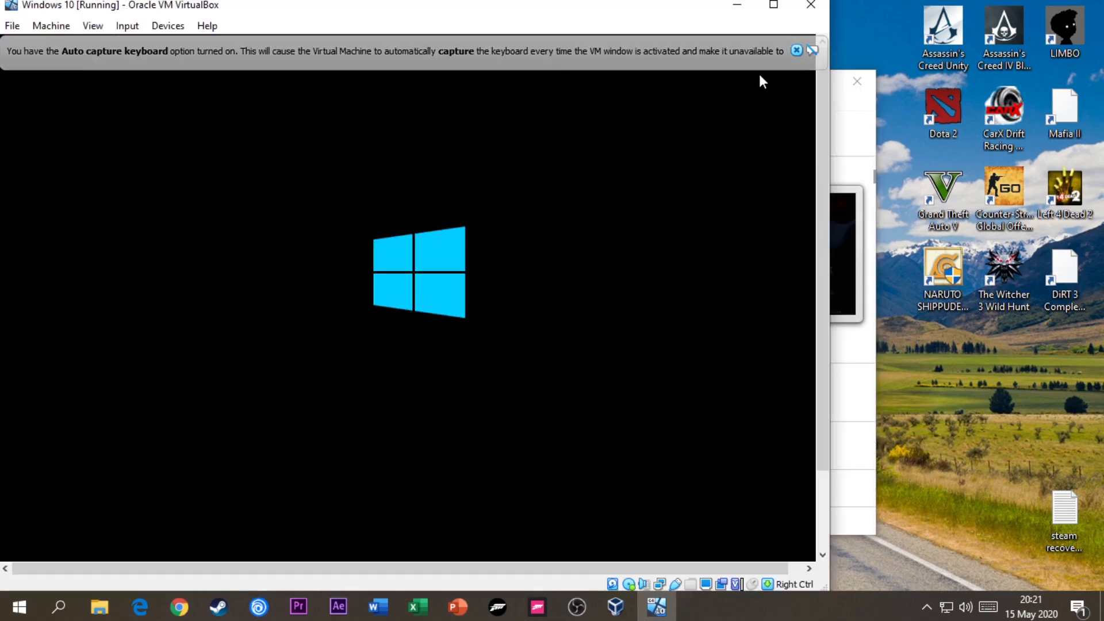
- Maximize the running virtual machine's window and dismiss the keyboard capture and mouse pointer integration notifications
double_click(695, 8)
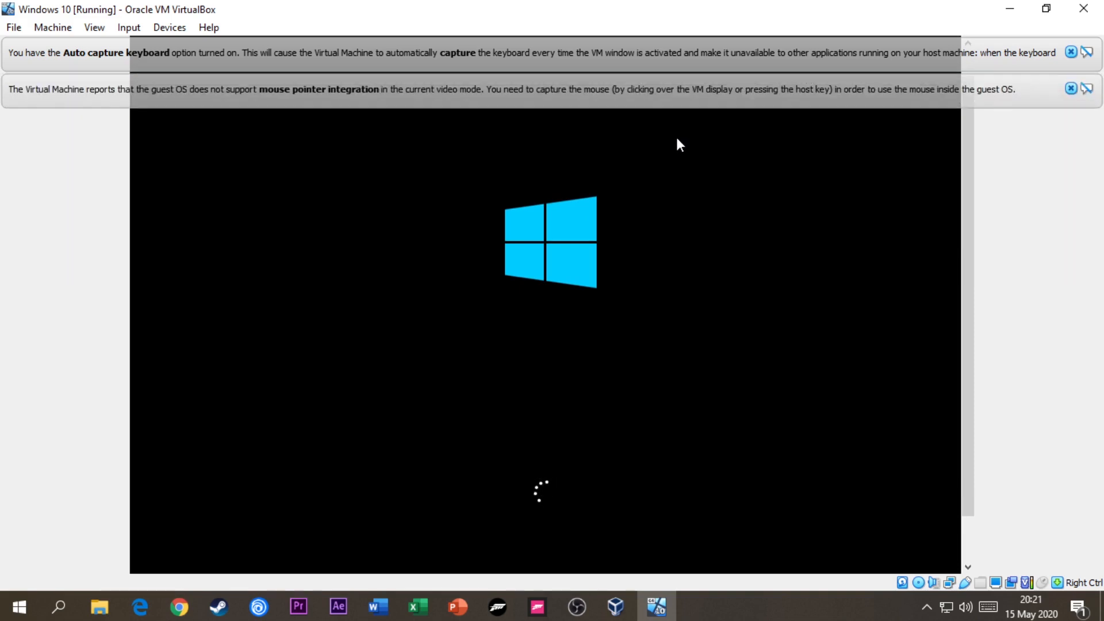
click(1071, 52)
click(1072, 53)
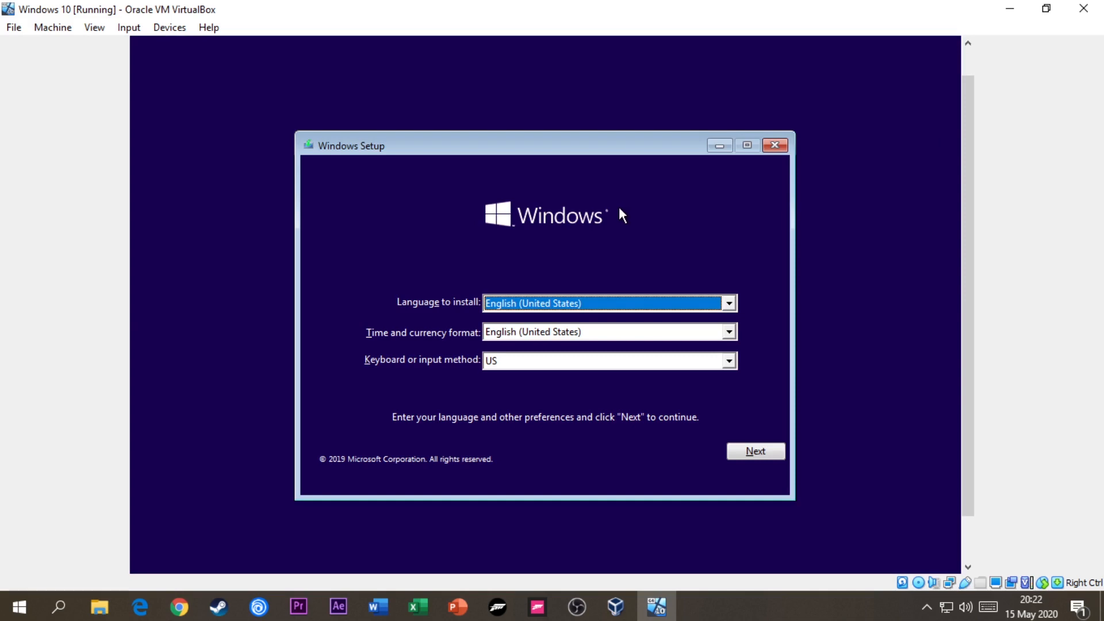
- Begin installing Windows with English (United States) language and formats and the US keyboard, continuing without a product key
click(755, 457)
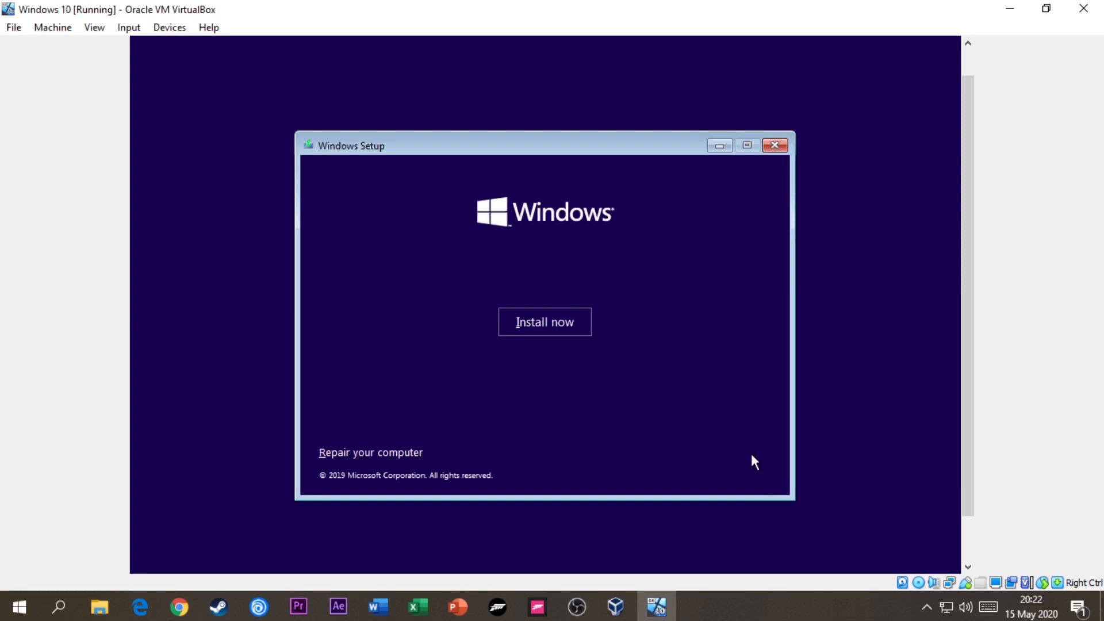
click(573, 323)
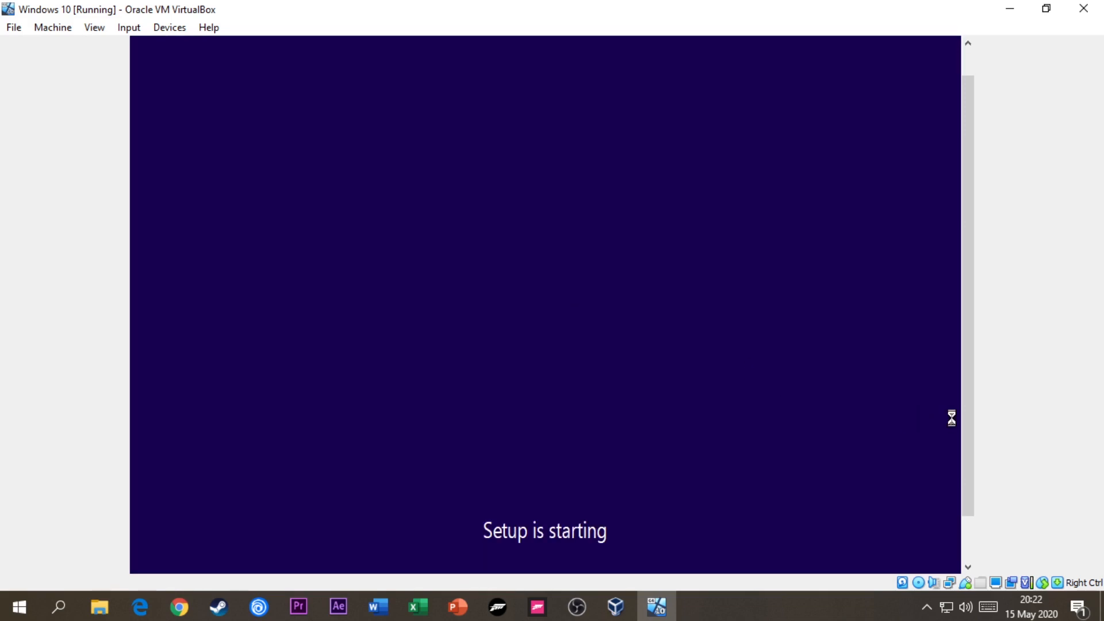
drag(964, 407, 961, 428)
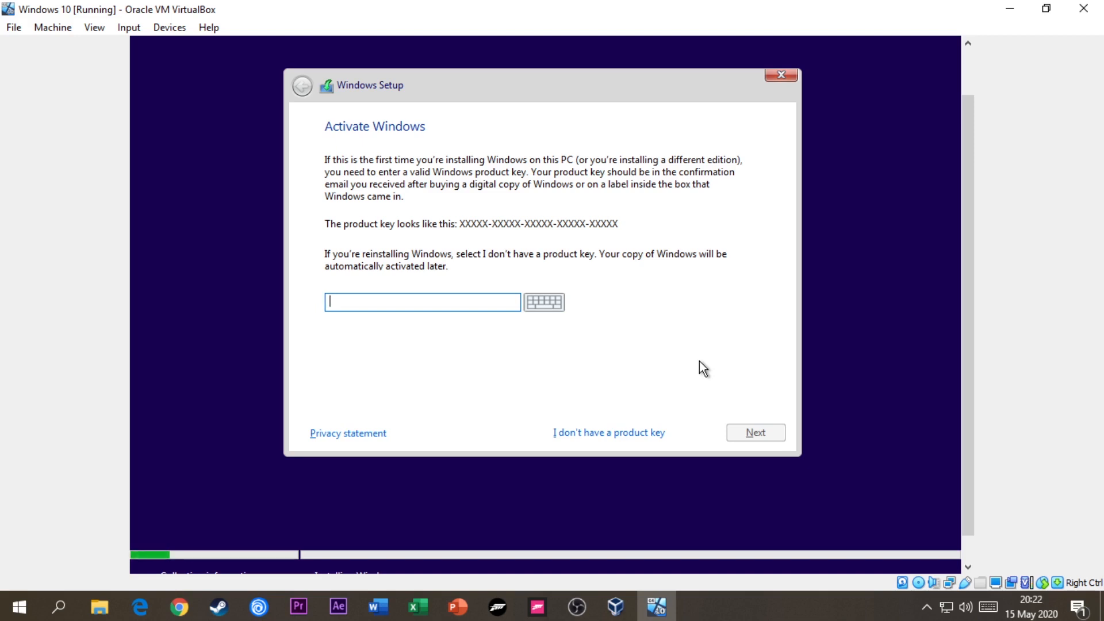
click(643, 435)
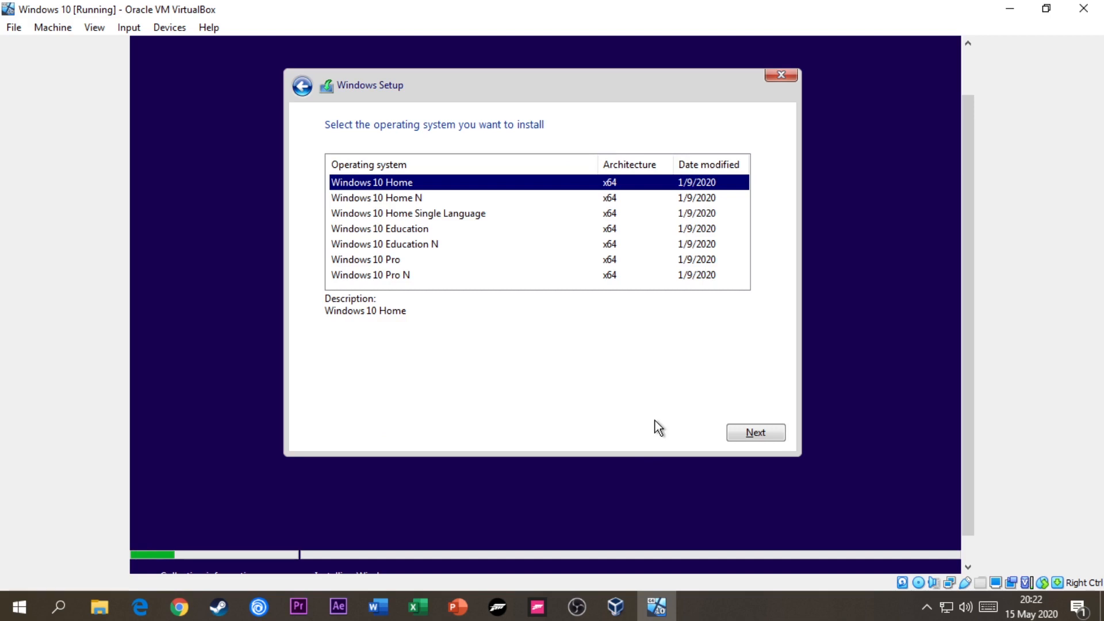
- Choose Windows 10 Home as the operating system to install and accept the license terms
click(742, 433)
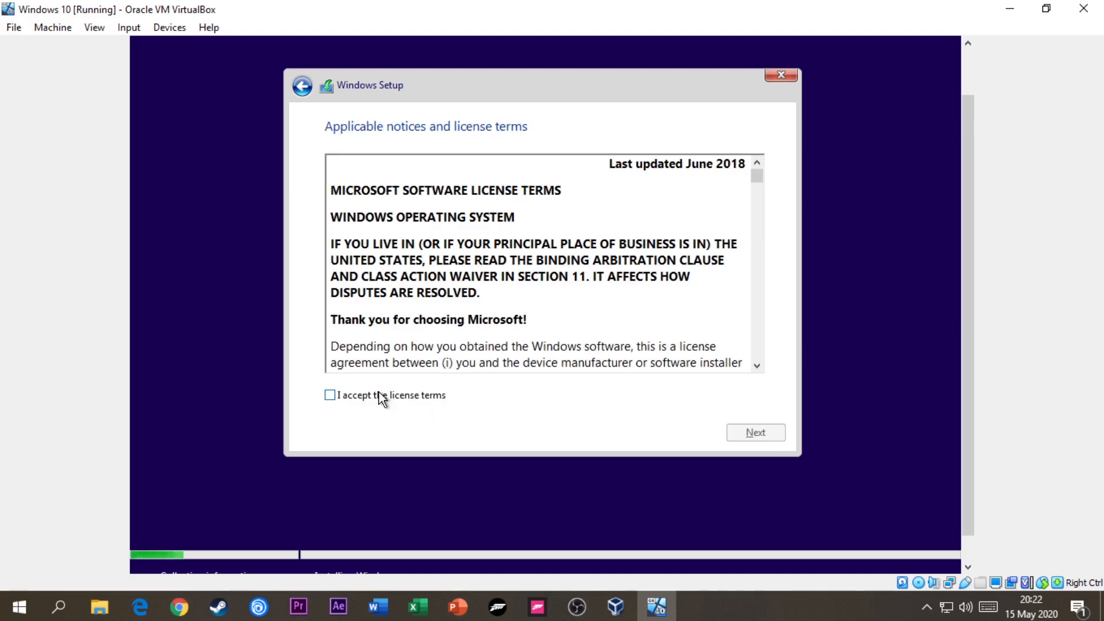
click(382, 395)
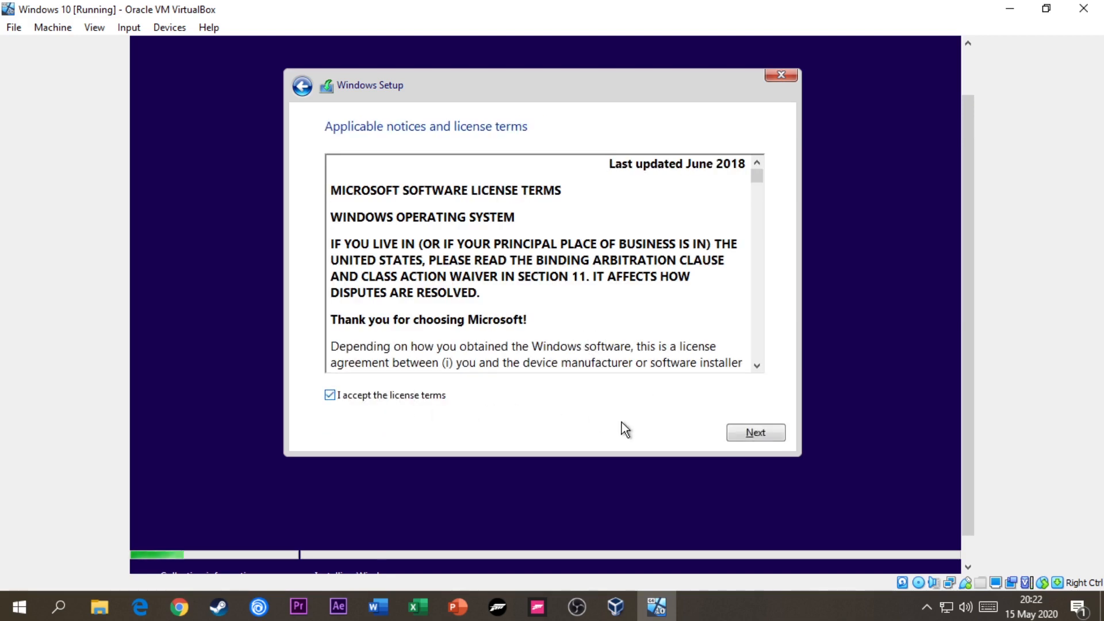
click(750, 435)
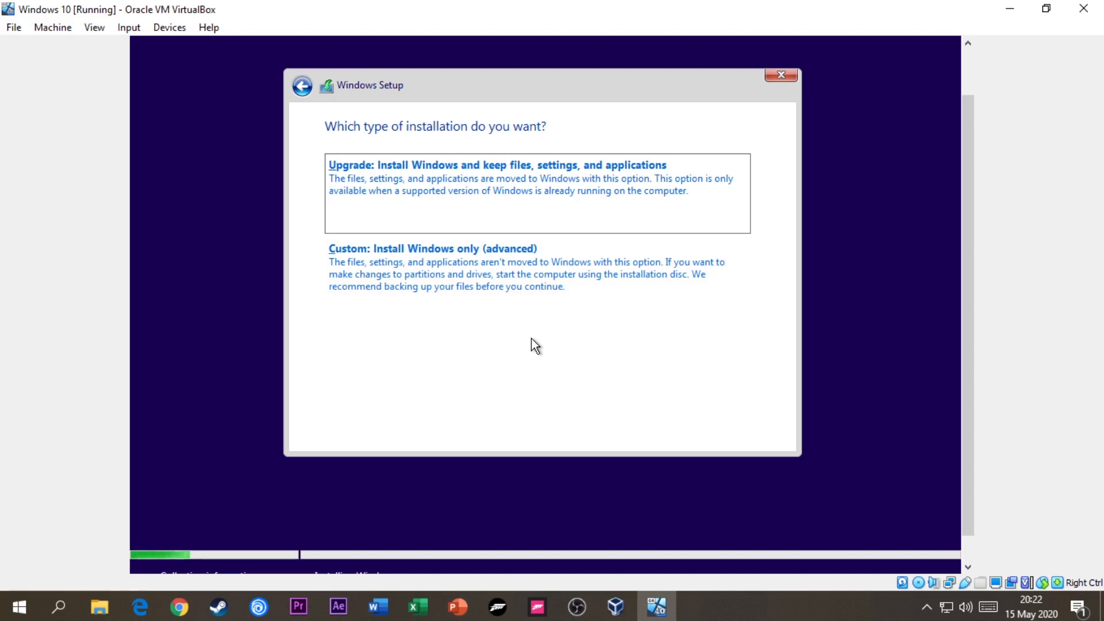
- Run a custom Windows installation on the Drive 0 unallocated space and restart the virtual machine
click(509, 291)
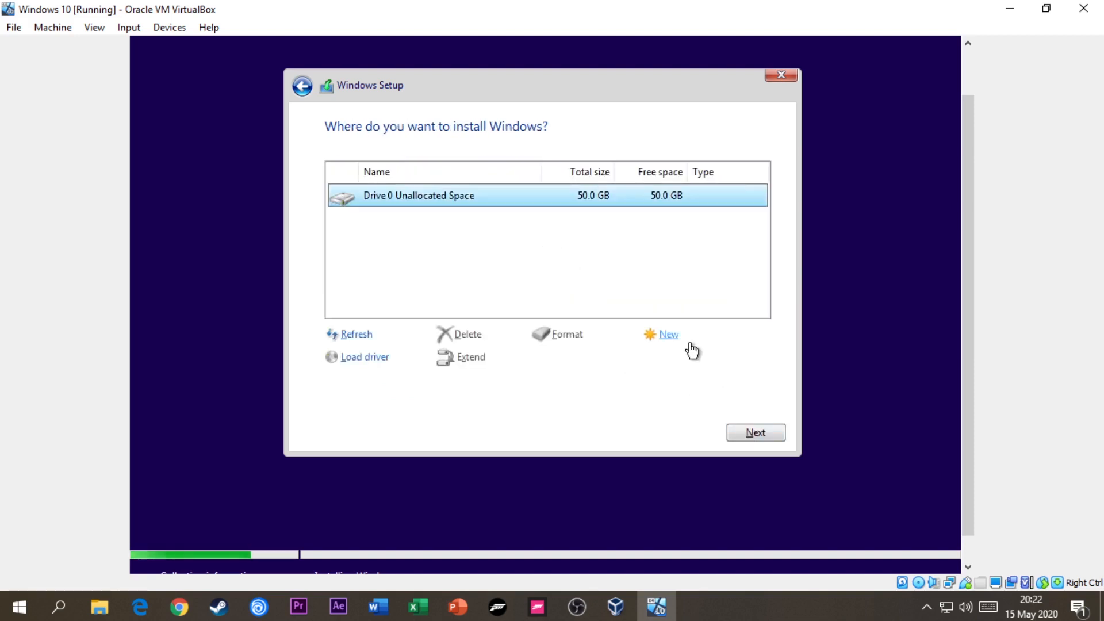
click(746, 434)
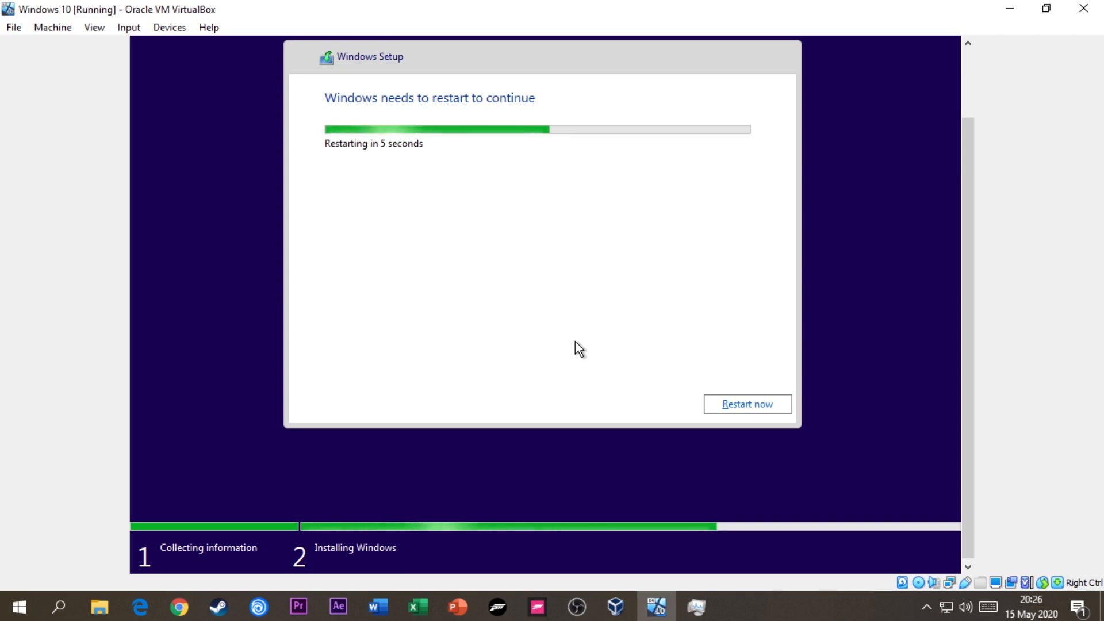
click(726, 403)
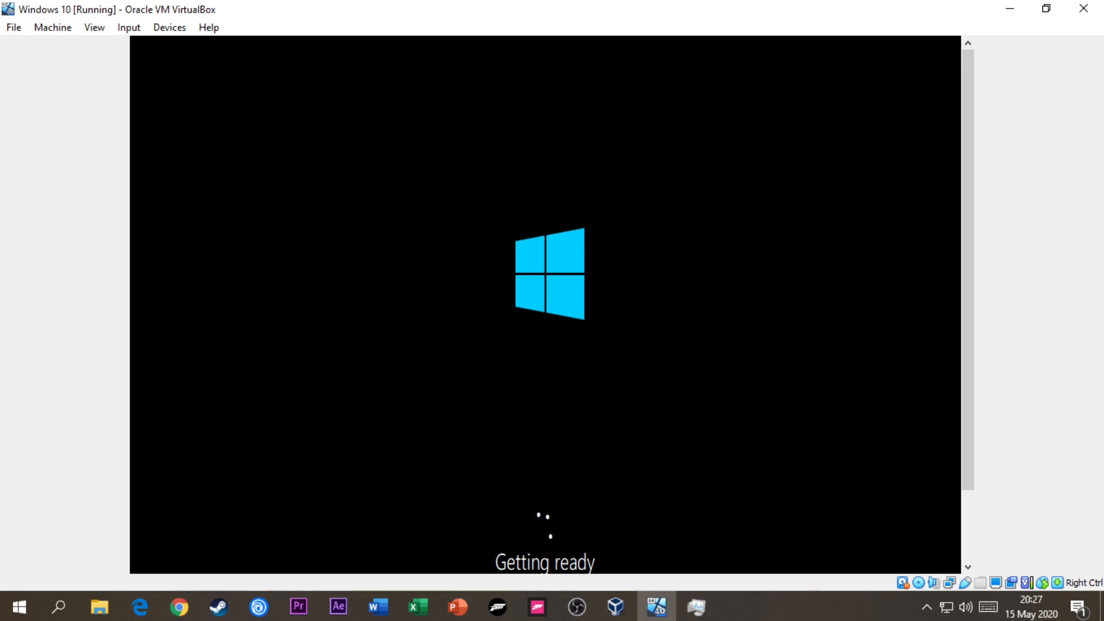
- Let the virtual machine boot into the Windows first-run setup and dismiss the mouse pointer integration notification
drag(971, 146, 966, 188)
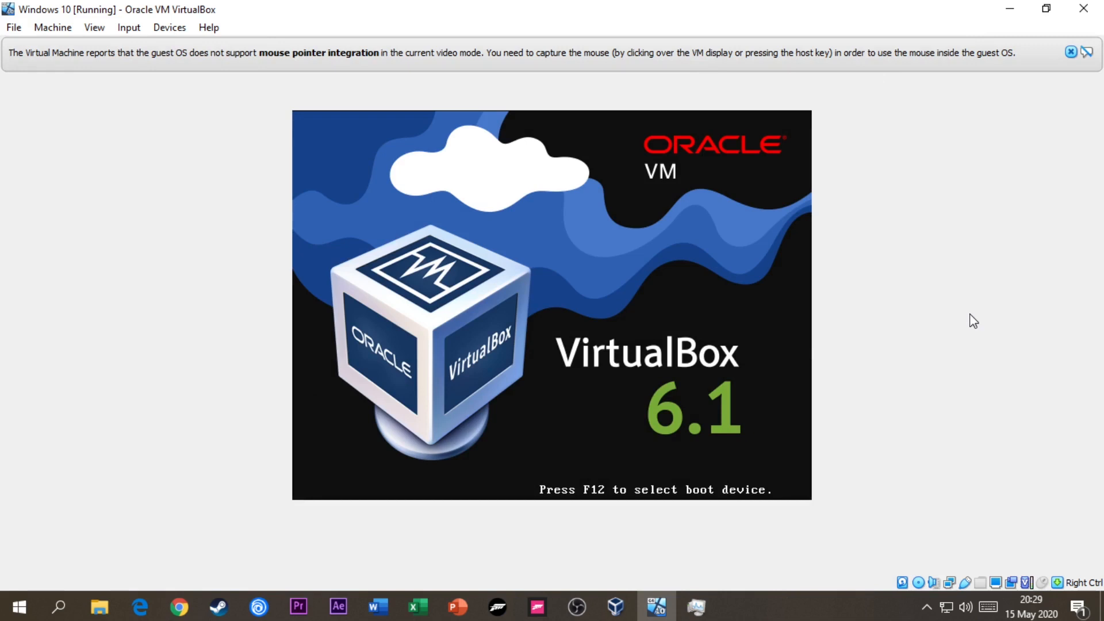
key(Return)
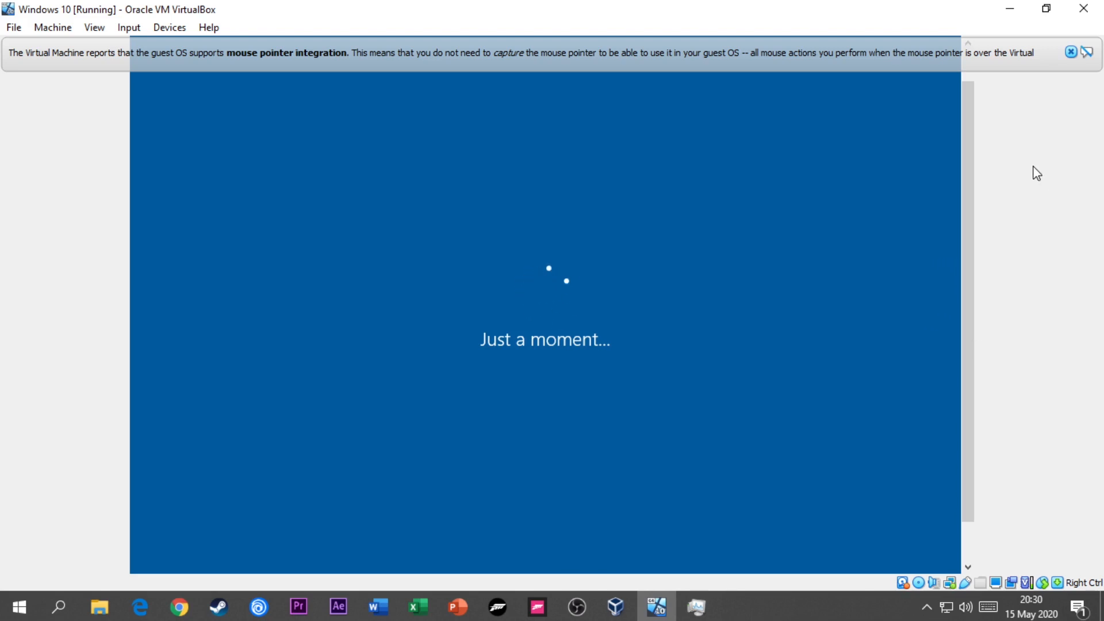
click(1071, 52)
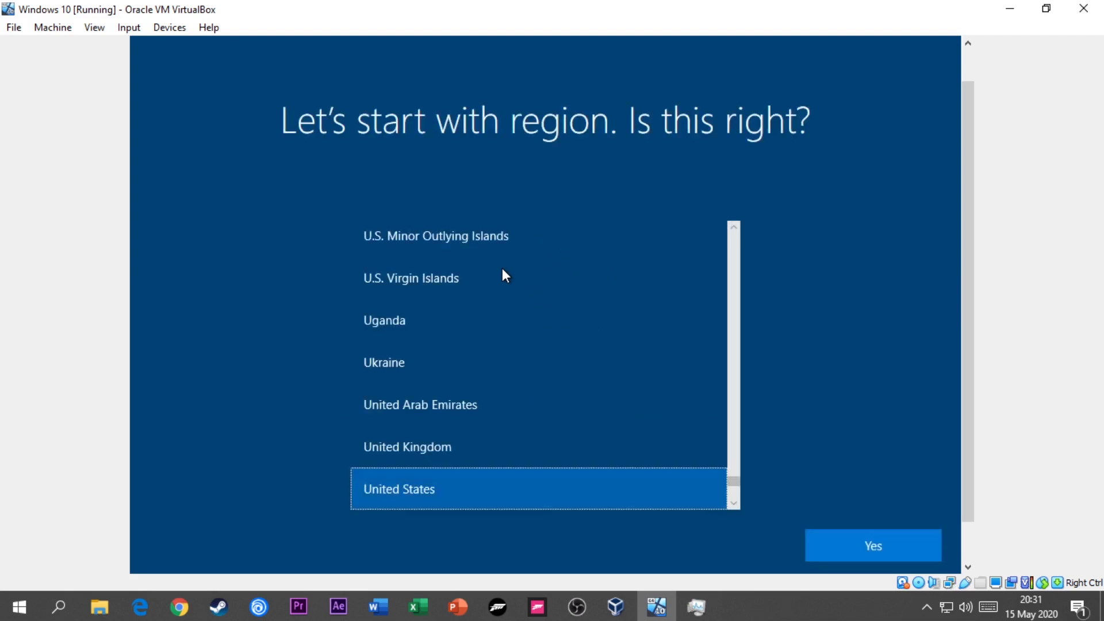
- Set the region to United States with the US keyboard layout, and skip adding a second layout
scroll(391, 296, up, 4)
scroll(568, 383, down, 4)
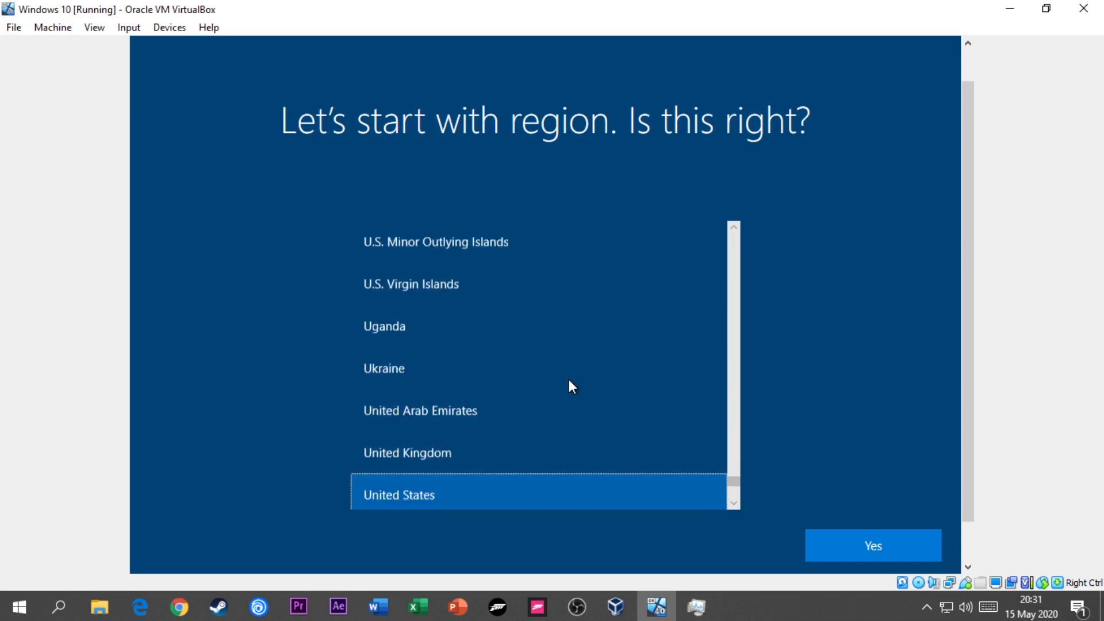
scroll(571, 382, down, 2)
scroll(587, 375, up, 1)
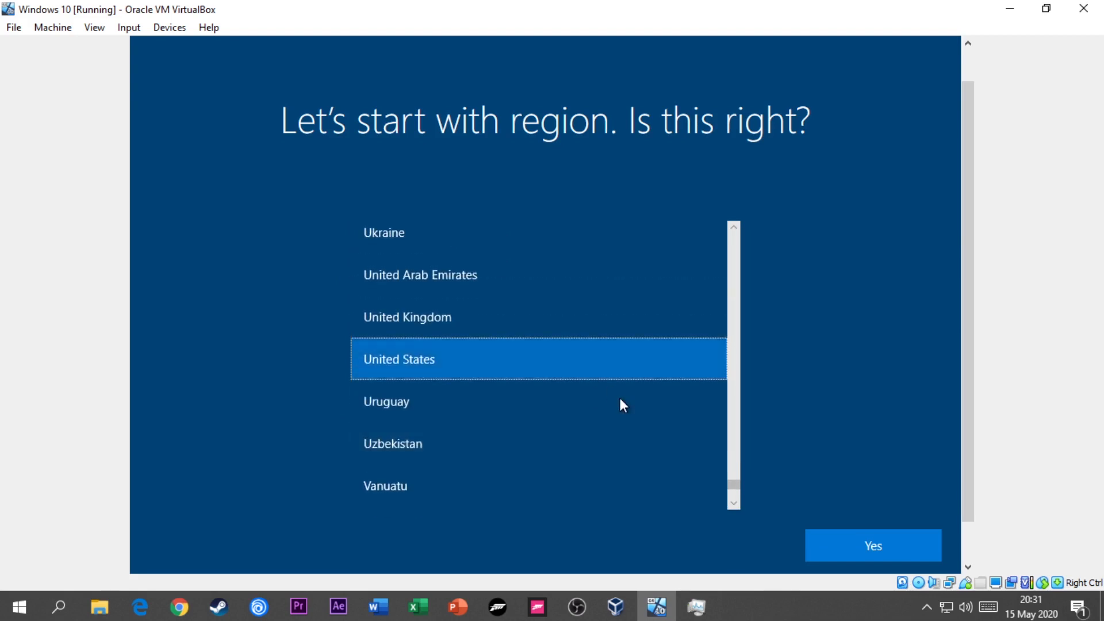
click(918, 550)
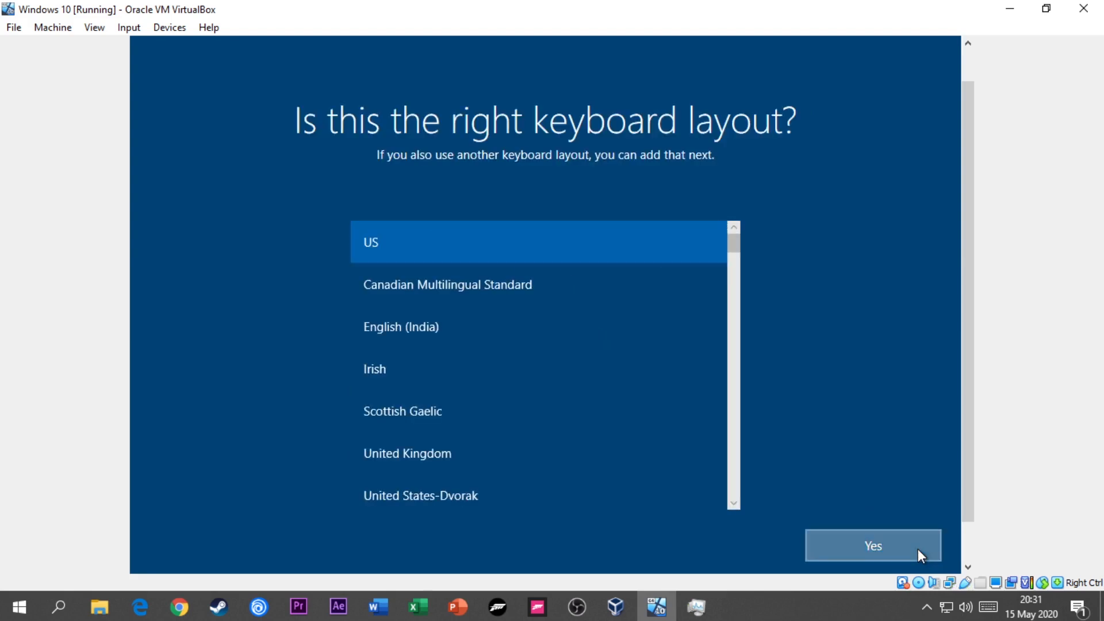
click(918, 549)
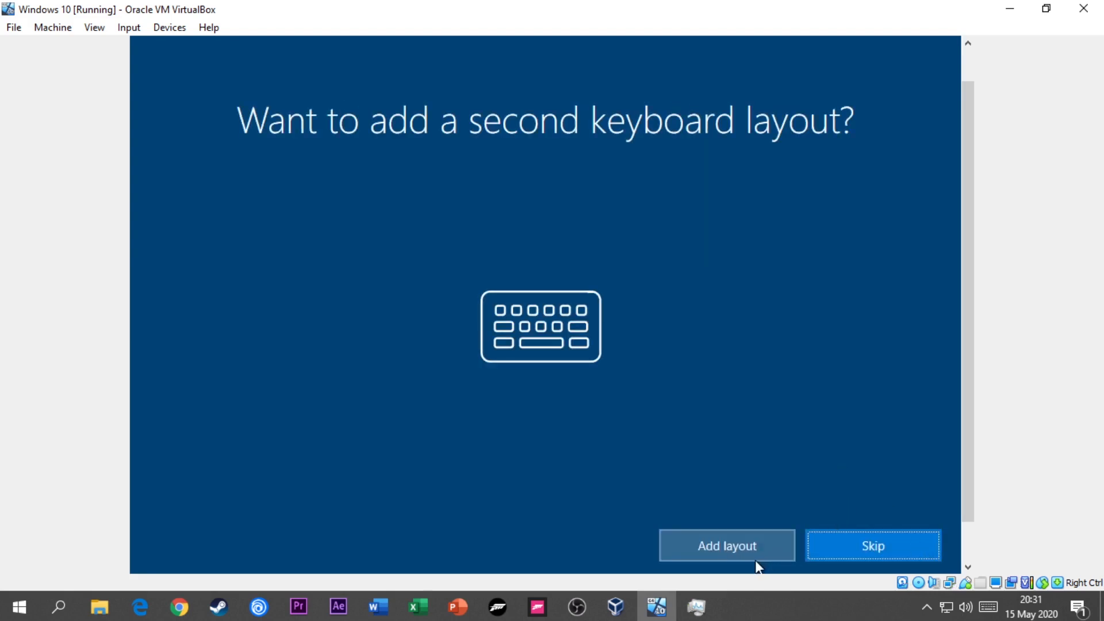
click(914, 535)
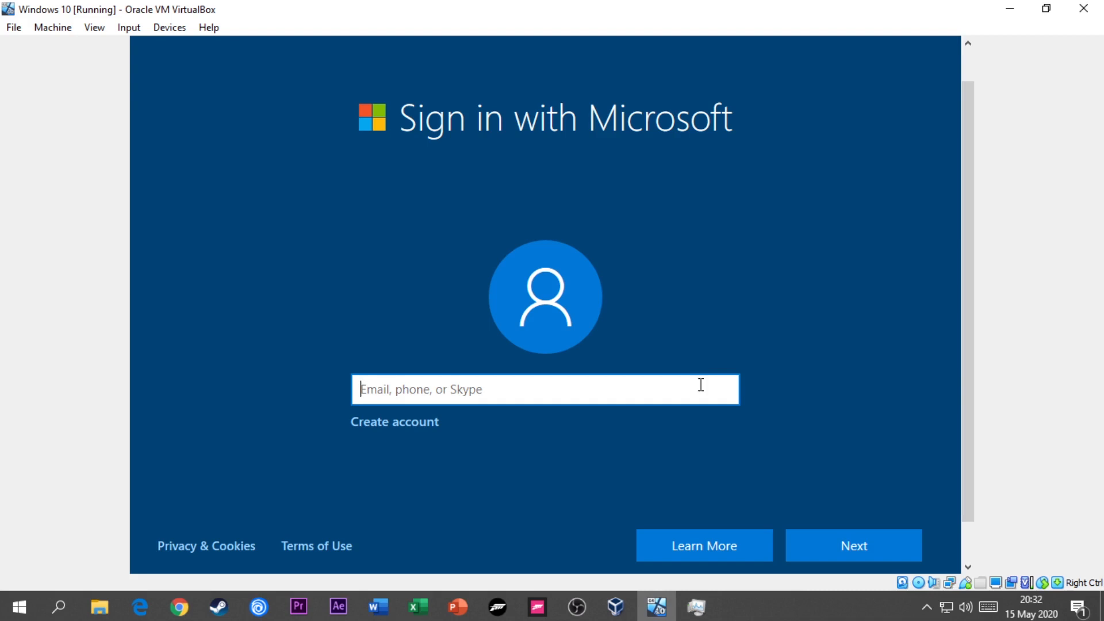
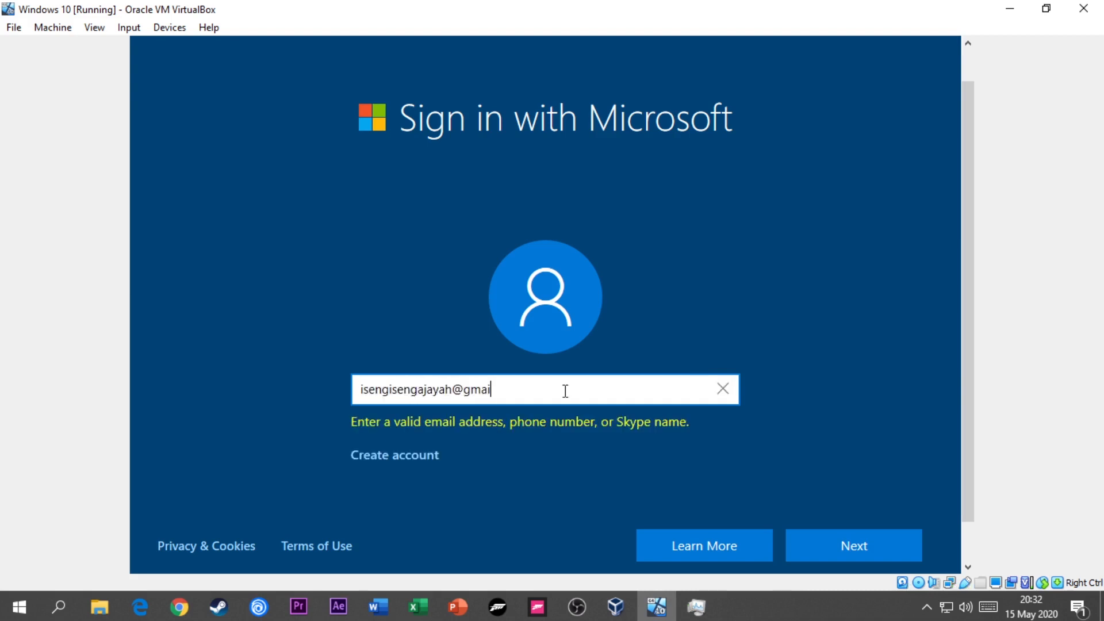
- Try to sign in to Windows with a Microsoft account by entering and submitting the account's e-mail address
key(Return)
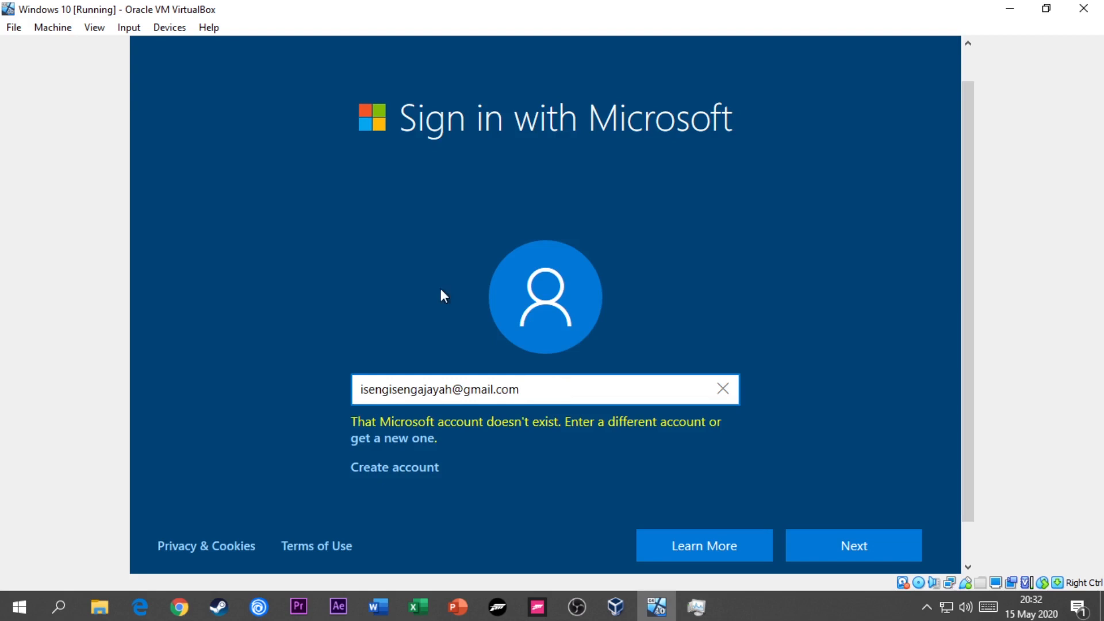
- Start a new Microsoft account with the entered e-mail, create the account password, and opt out of Microsoft product tips and offers
click(407, 441)
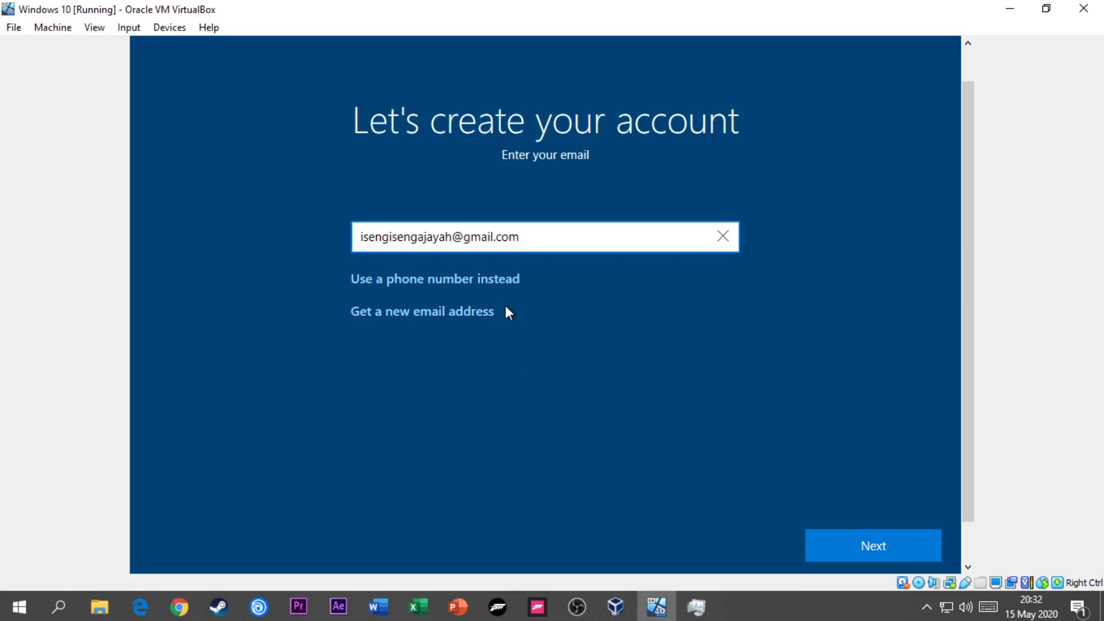
click(852, 552)
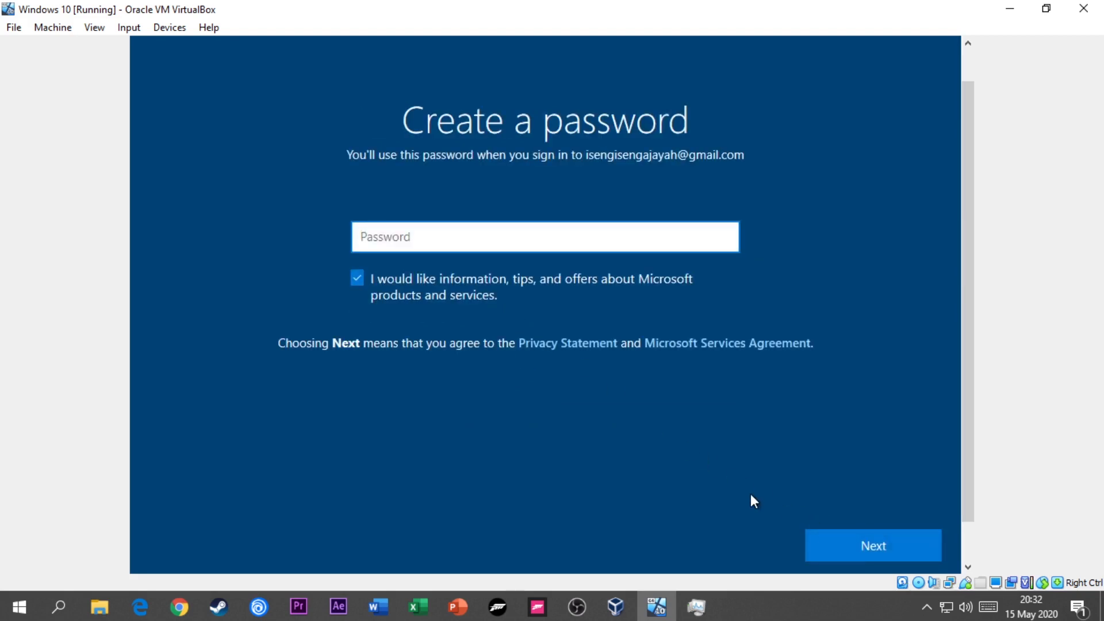
click(594, 239)
text(••••••••)
click(510, 291)
click(884, 537)
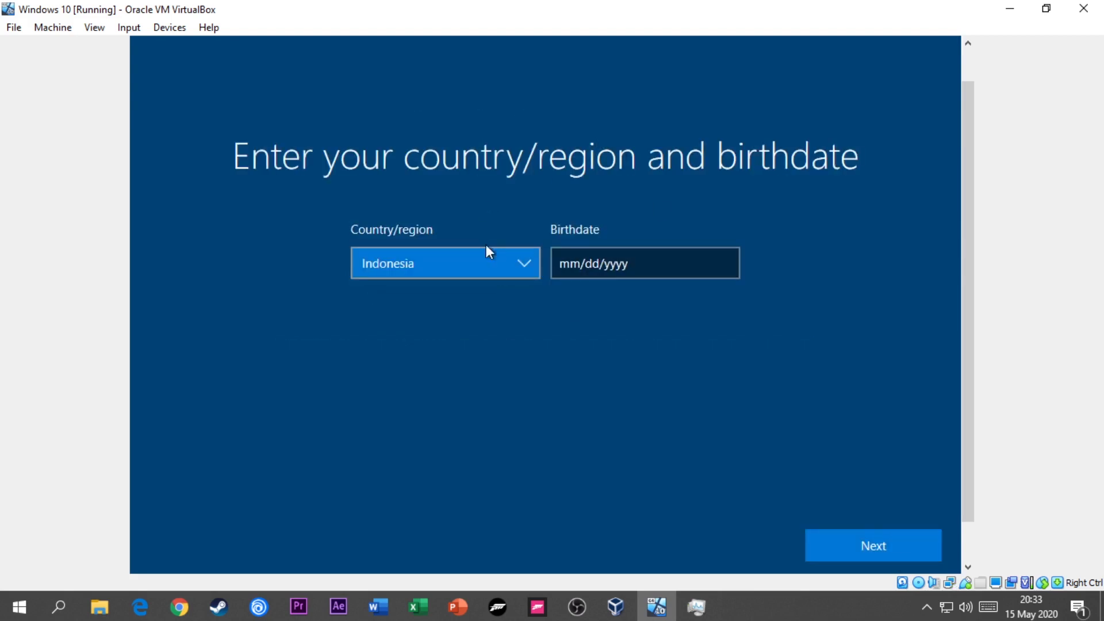
- Enter the account holder's birthdate, keep Indonesia as the country/region, and submit the account details
click(637, 265)
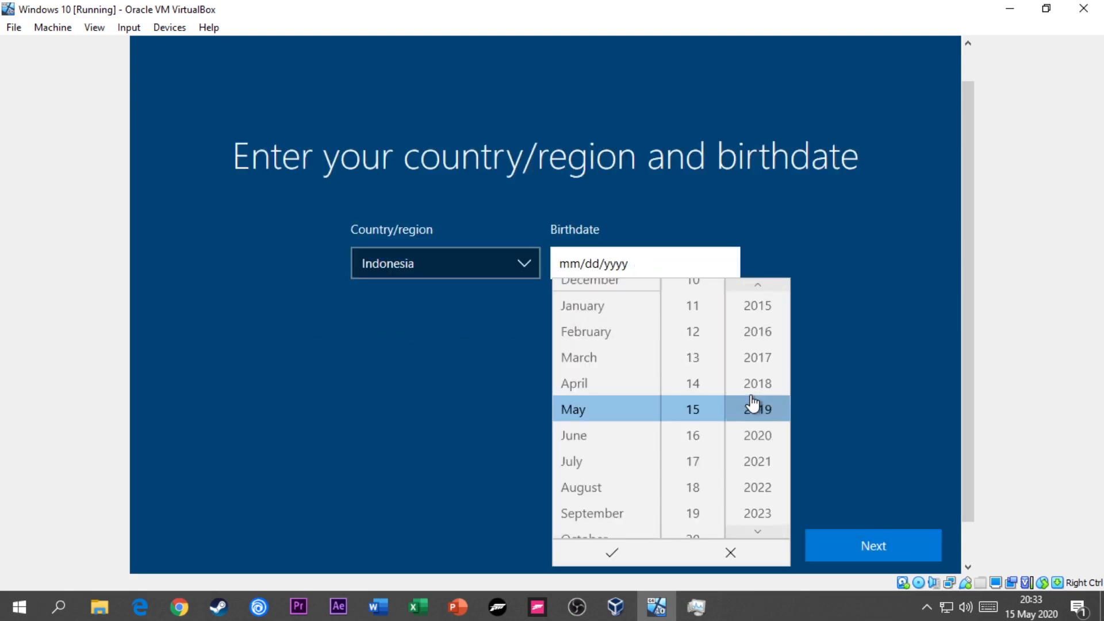
scroll(754, 403, up, 5)
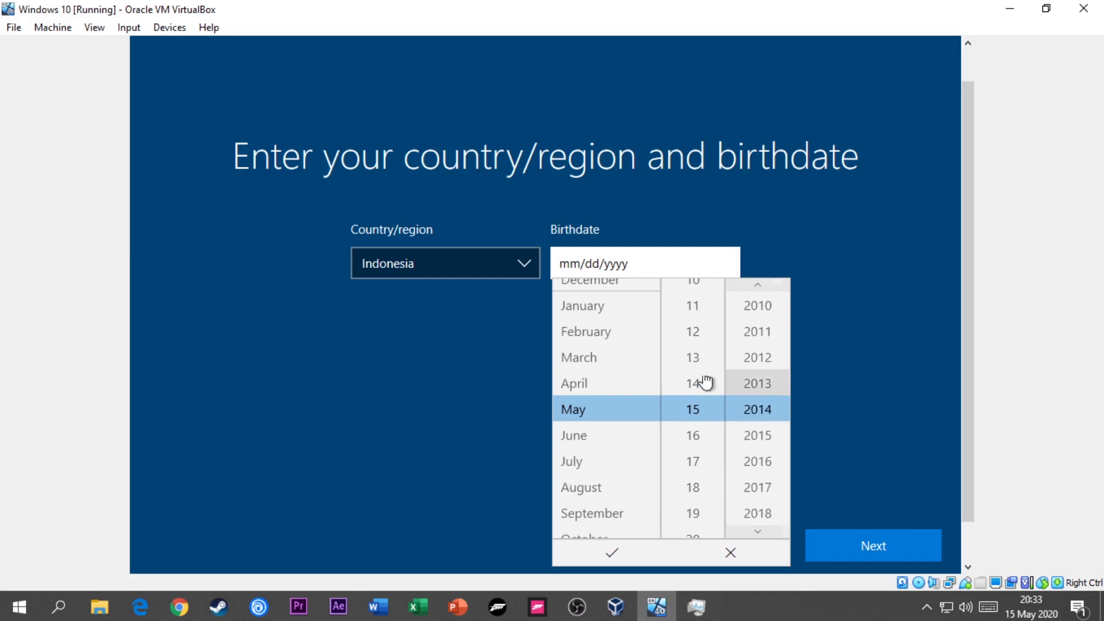
scroll(706, 382, up, 7)
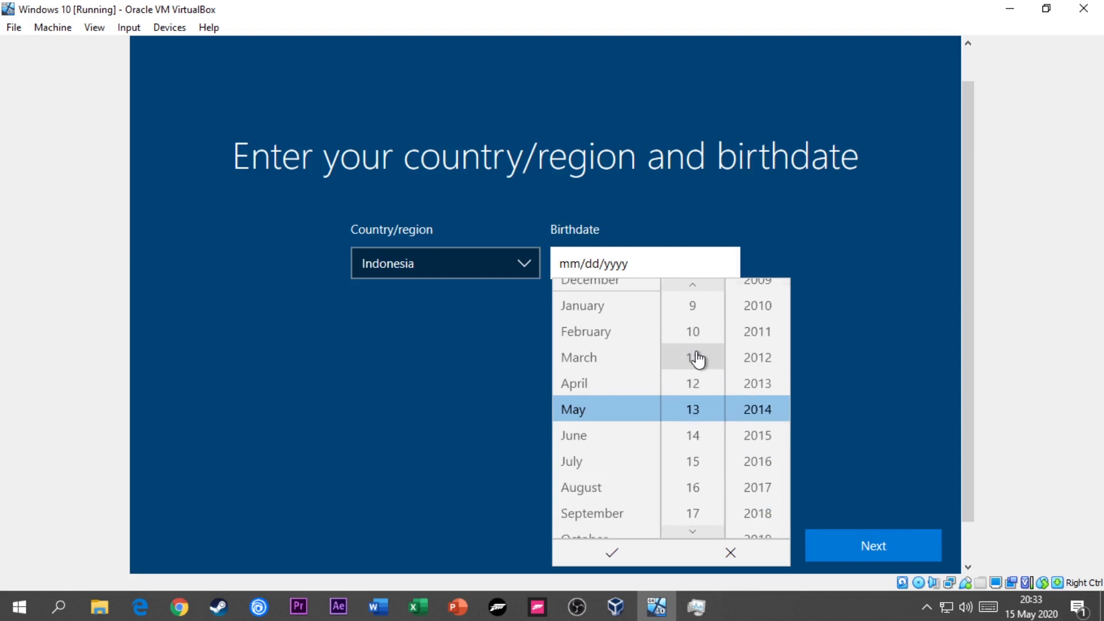
click(630, 436)
click(785, 288)
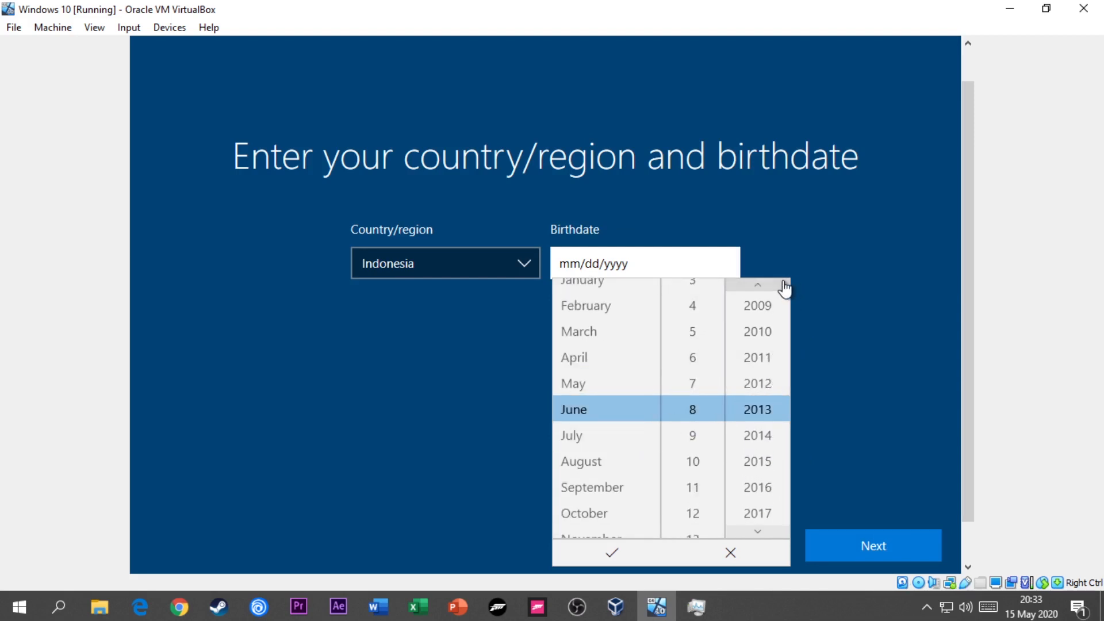
click(785, 287)
click(785, 288)
click(785, 287)
click(785, 287)
click(785, 288)
click(785, 288)
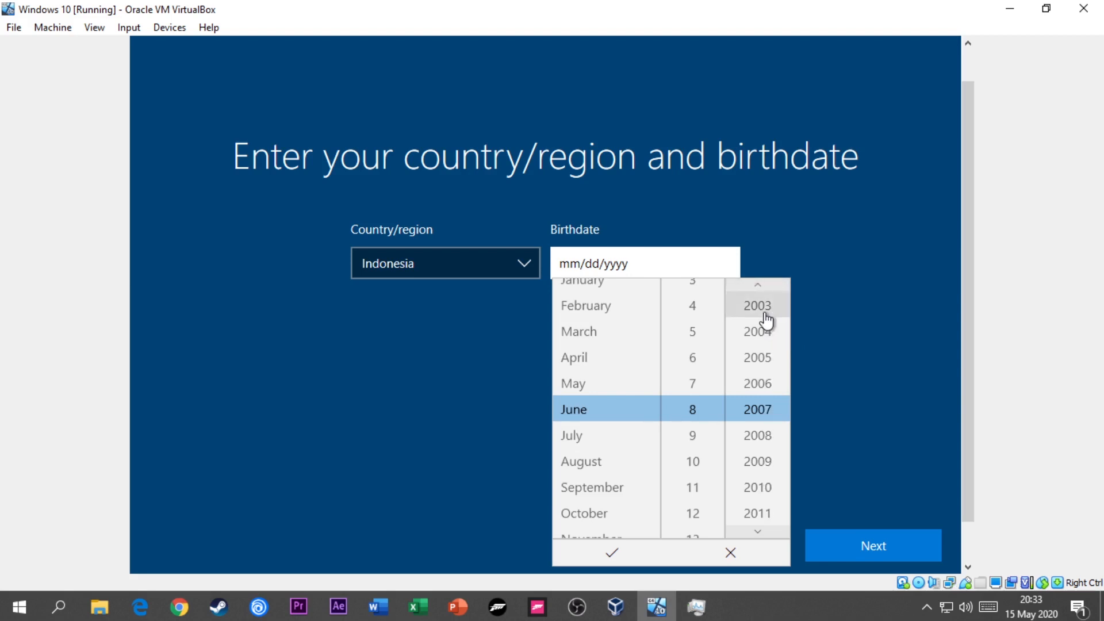
click(757, 306)
key(Return)
click(868, 540)
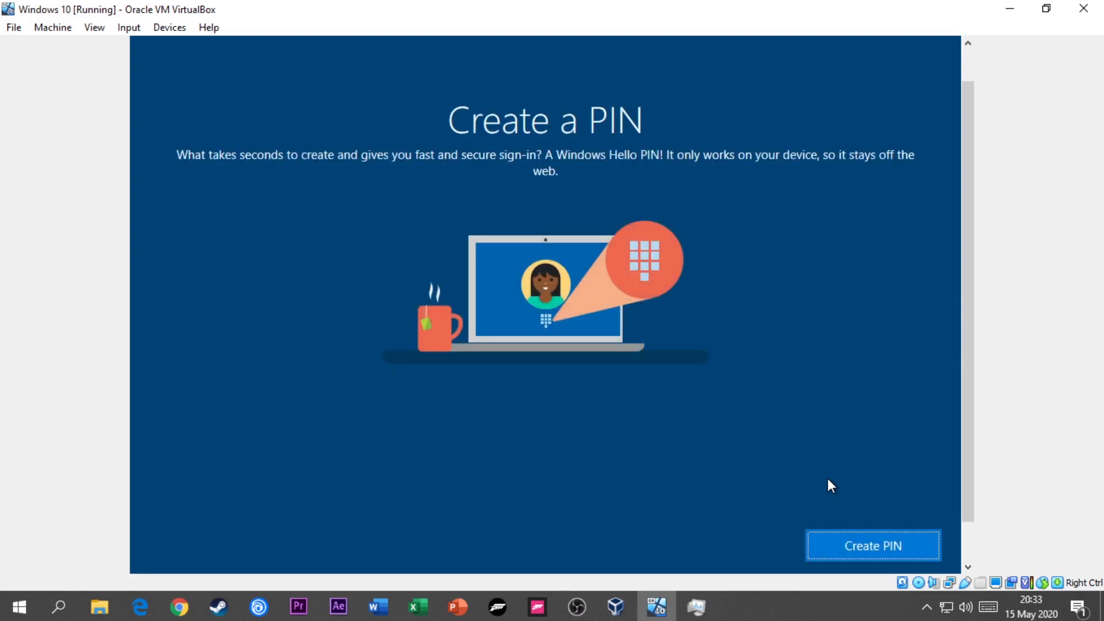
drag(966, 418, 977, 535)
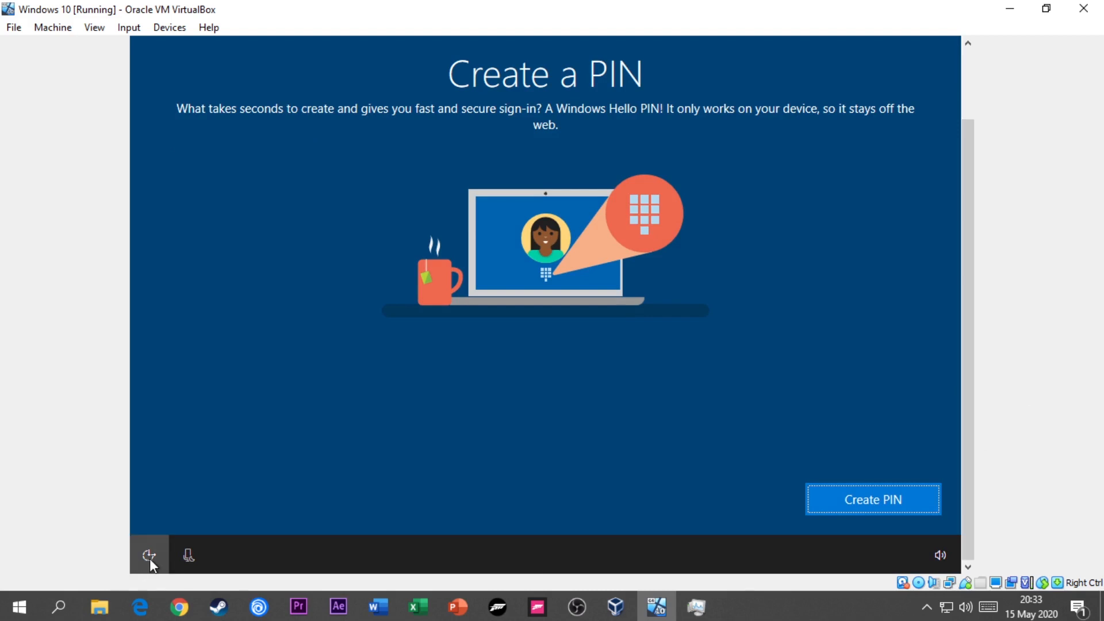
click(939, 556)
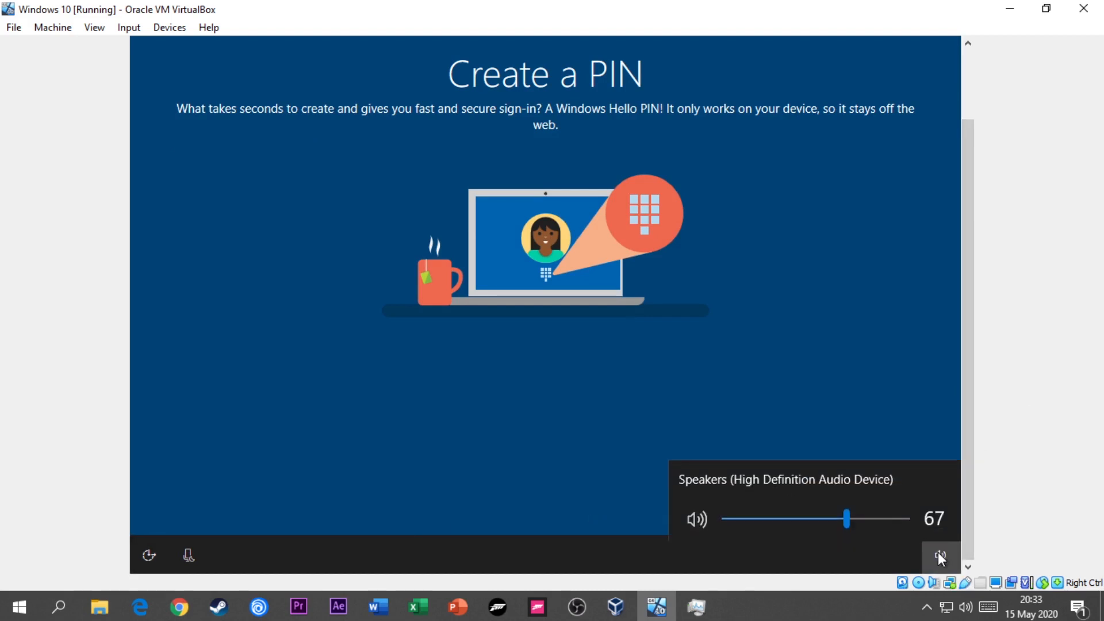
click(197, 551)
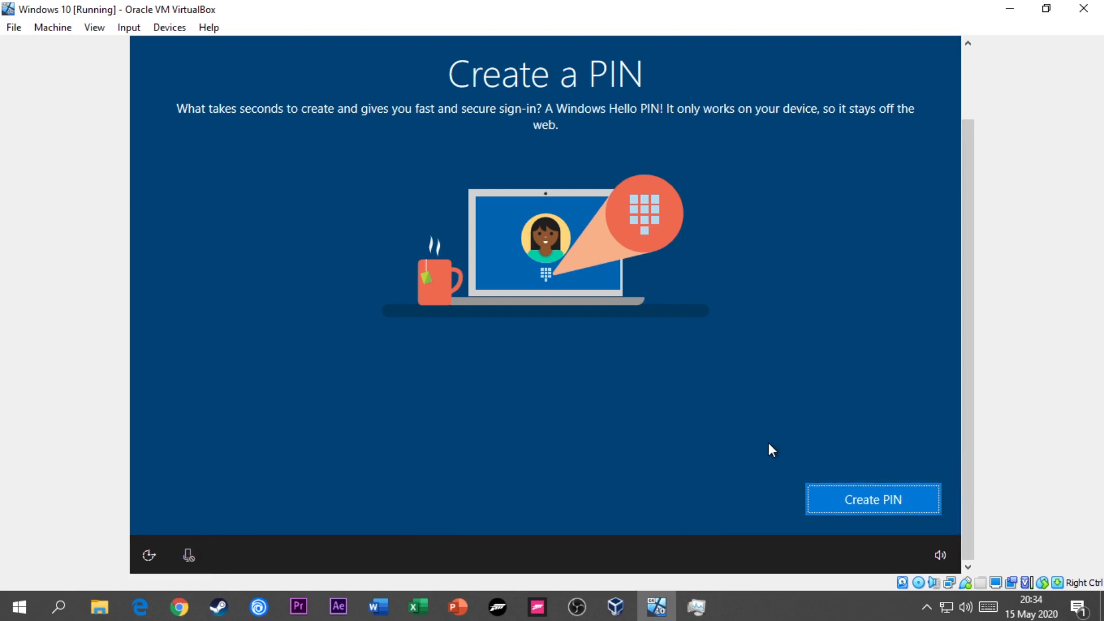
- Create a Windows Hello sign-in PIN, entering and confirming the PIN without letters and symbols
click(853, 496)
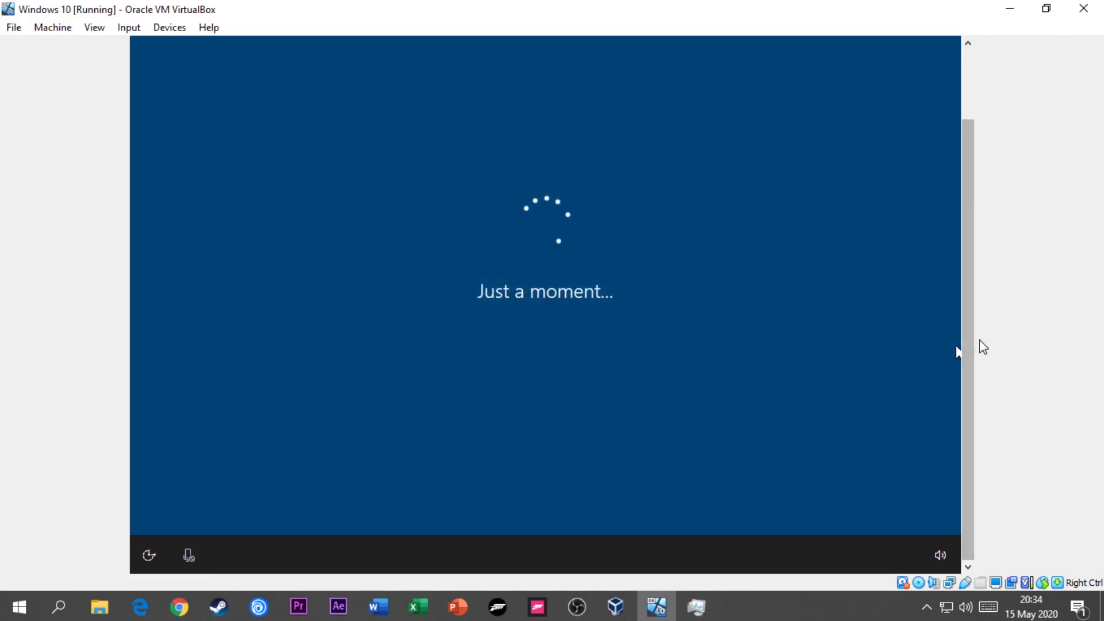
text(123)
key(BackSpace)
key(BackSpace)
key(BackSpace)
text(1)
text(6)
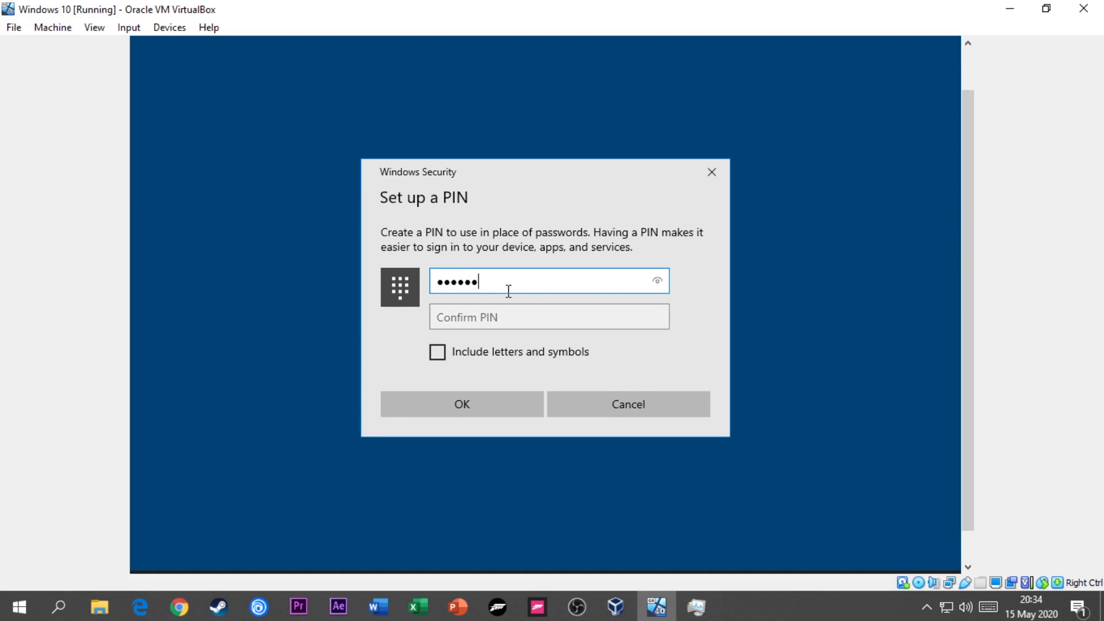
click(459, 310)
text(123456)
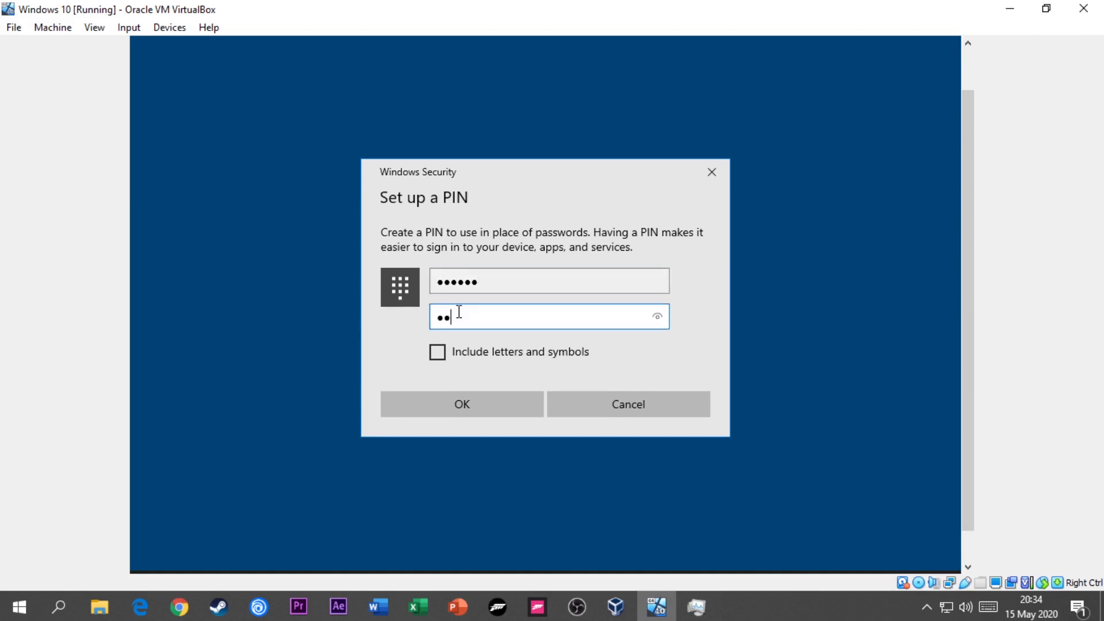
key(Return)
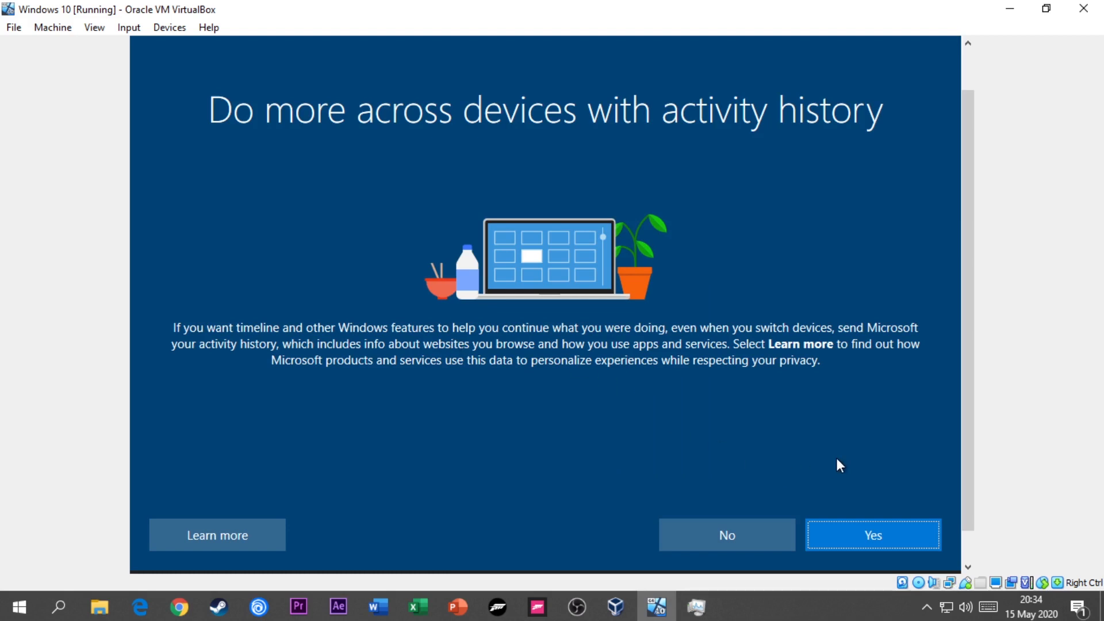
- Skip the optional setup offers by declining activity history, postponing phone linking and declining Cortana
click(753, 547)
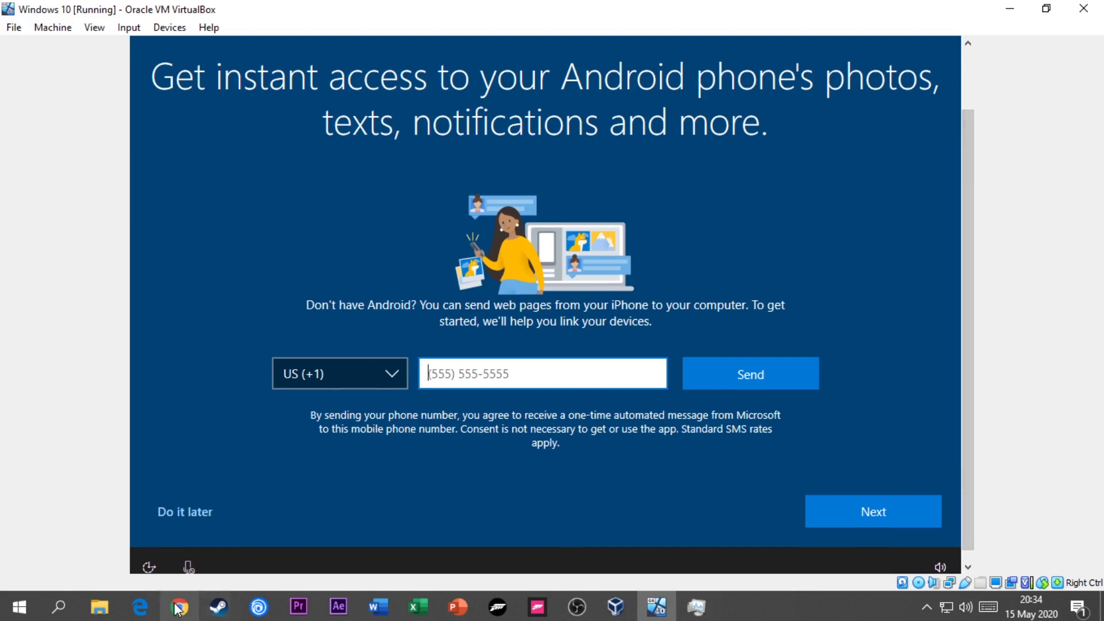
click(173, 513)
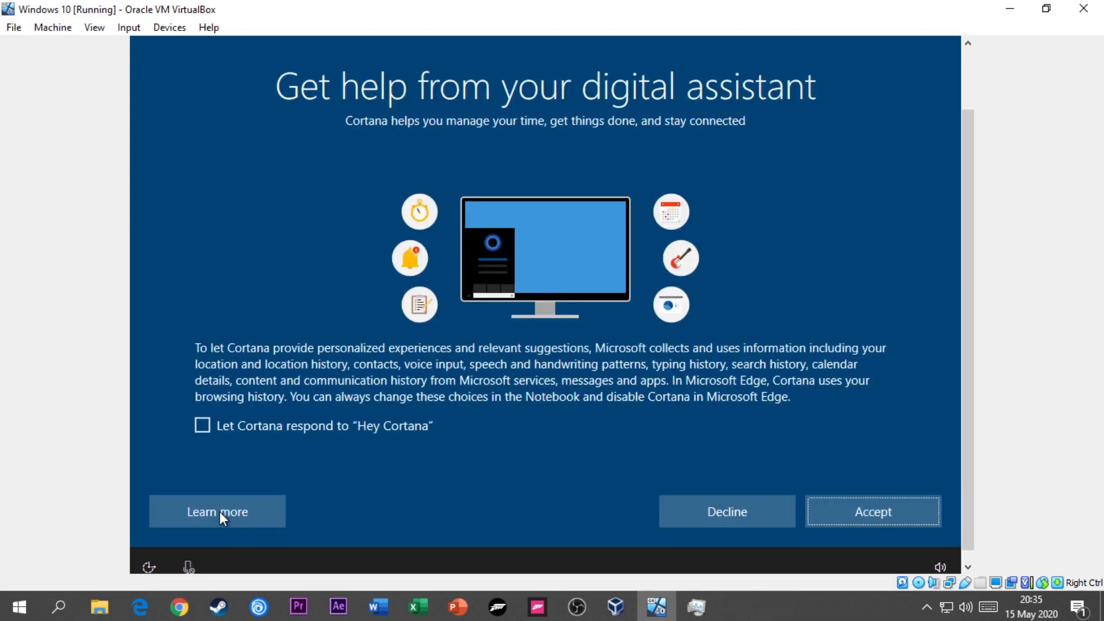
click(734, 499)
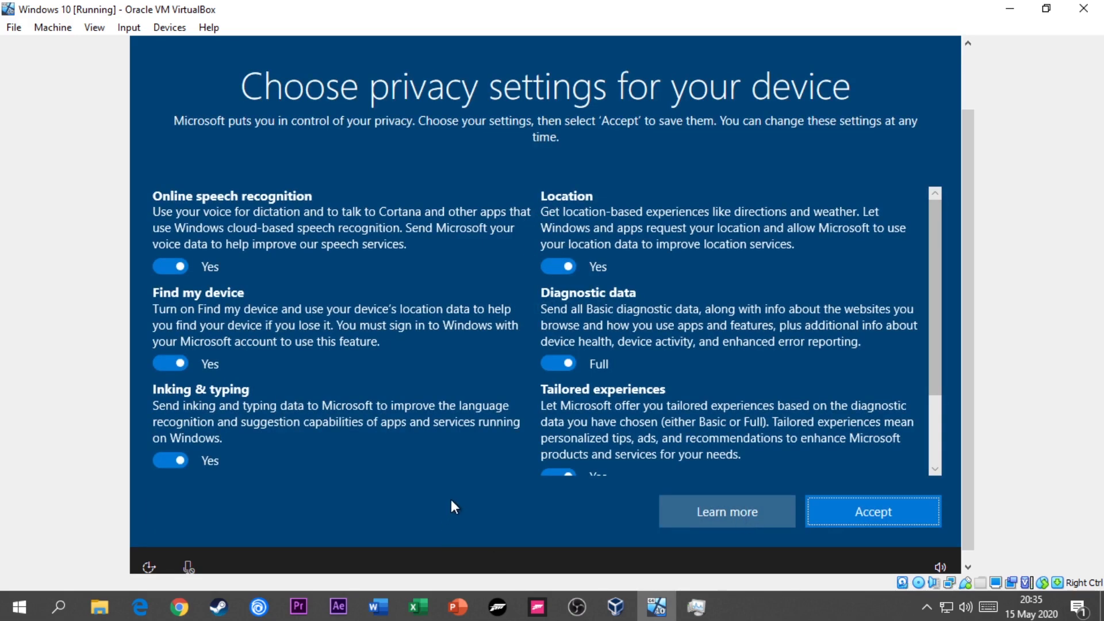
- Turn off speech recognition, Find my device, inking, advertising ID, tailored experiences and location, set diagnostic data to Basic, and accept the privacy settings
scroll(512, 409, down, 2)
scroll(557, 399, up, 2)
click(178, 264)
click(183, 375)
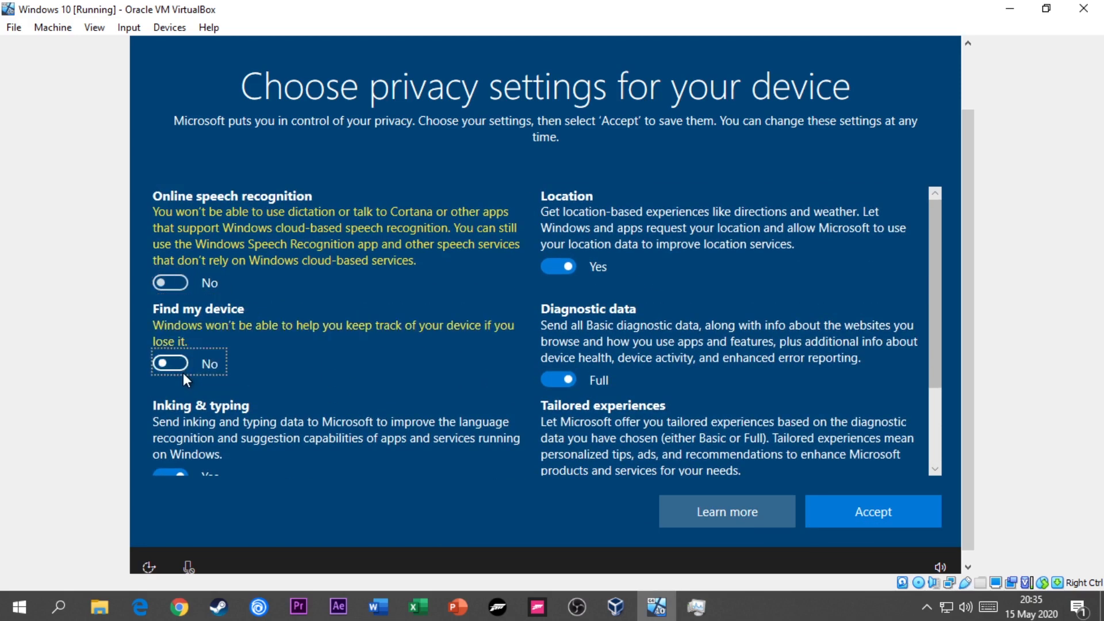
scroll(194, 381, down, 2)
click(179, 362)
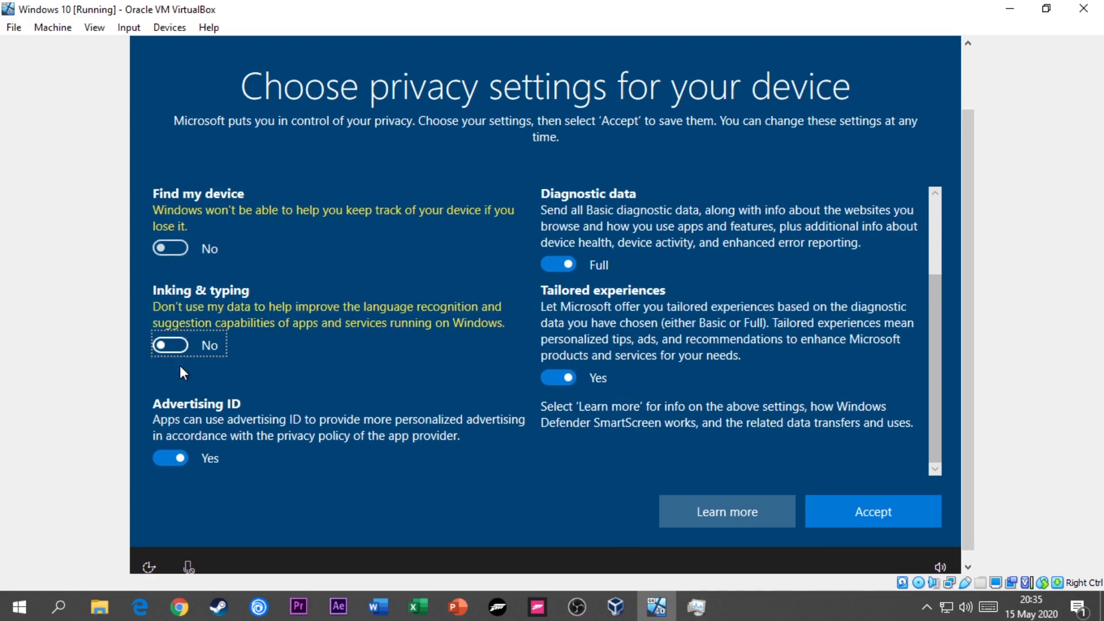
click(179, 456)
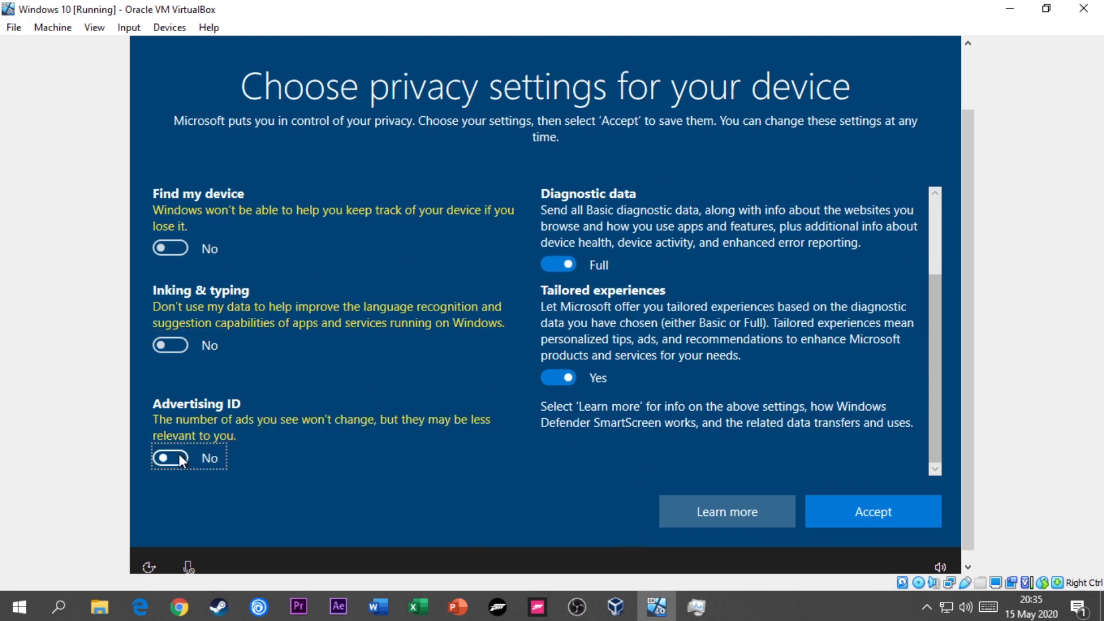
click(572, 379)
scroll(569, 381, up, 2)
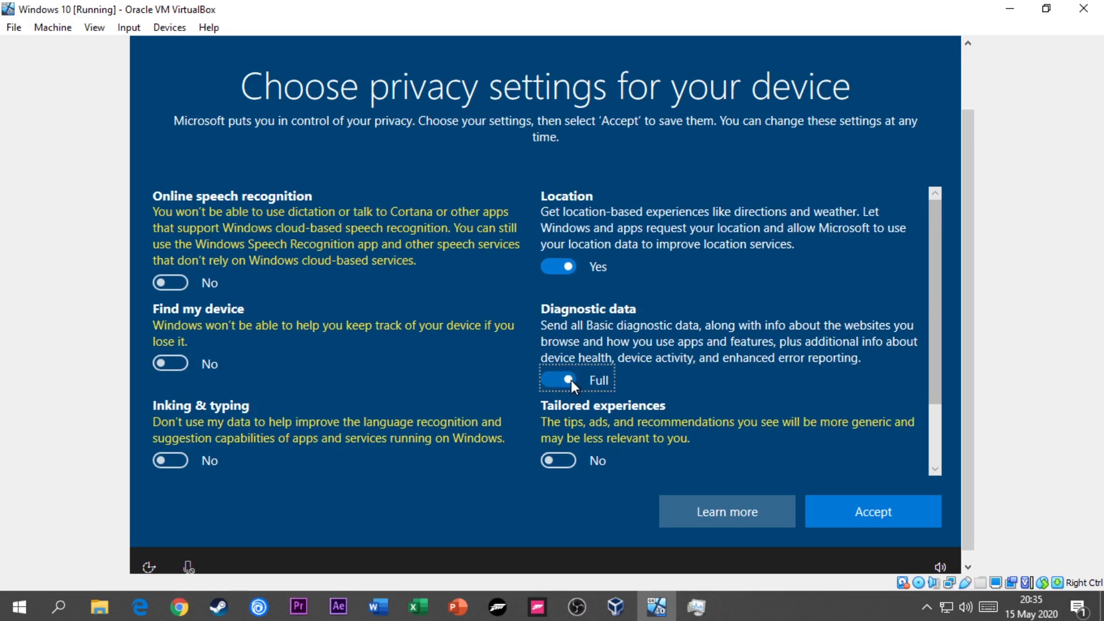
click(571, 381)
click(563, 268)
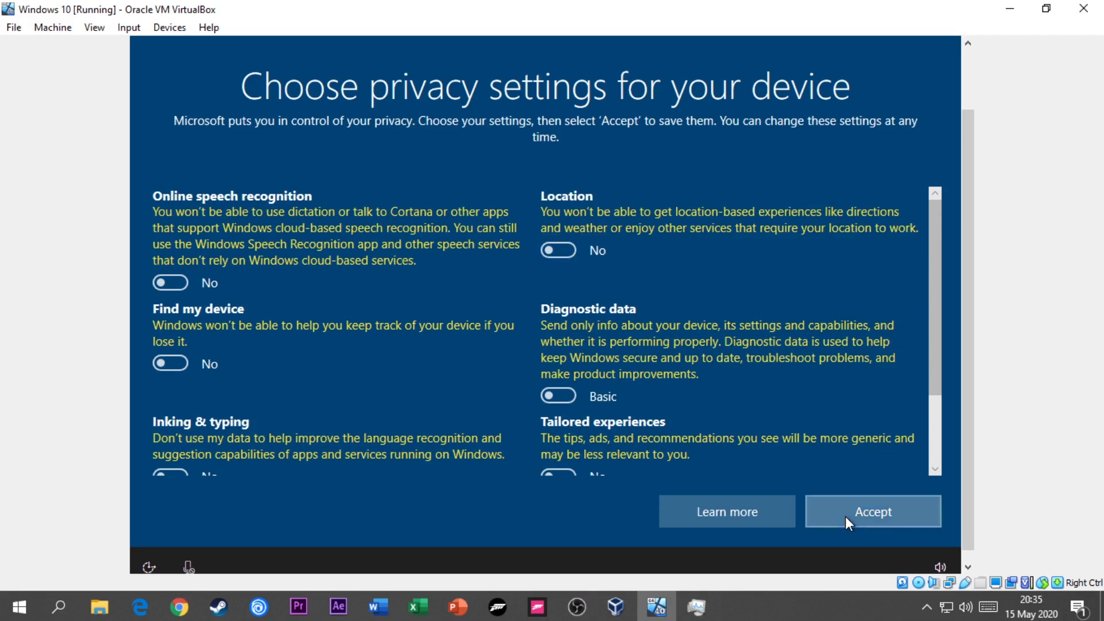
click(846, 517)
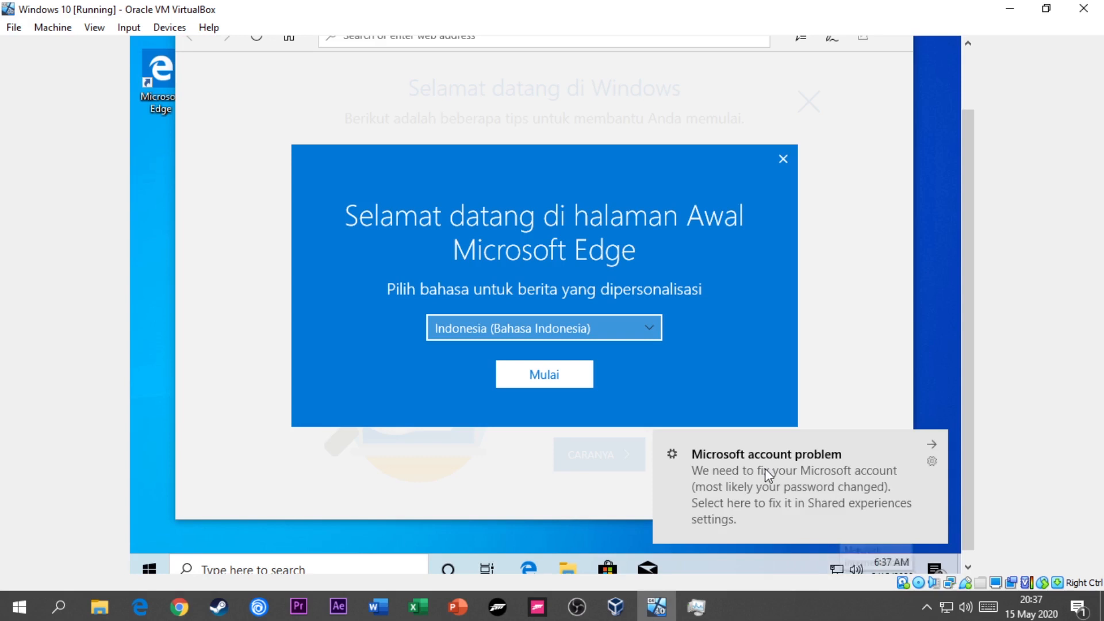
- Dismiss the Microsoft account and display driver notifications and close the Microsoft Edge welcome window
click(930, 447)
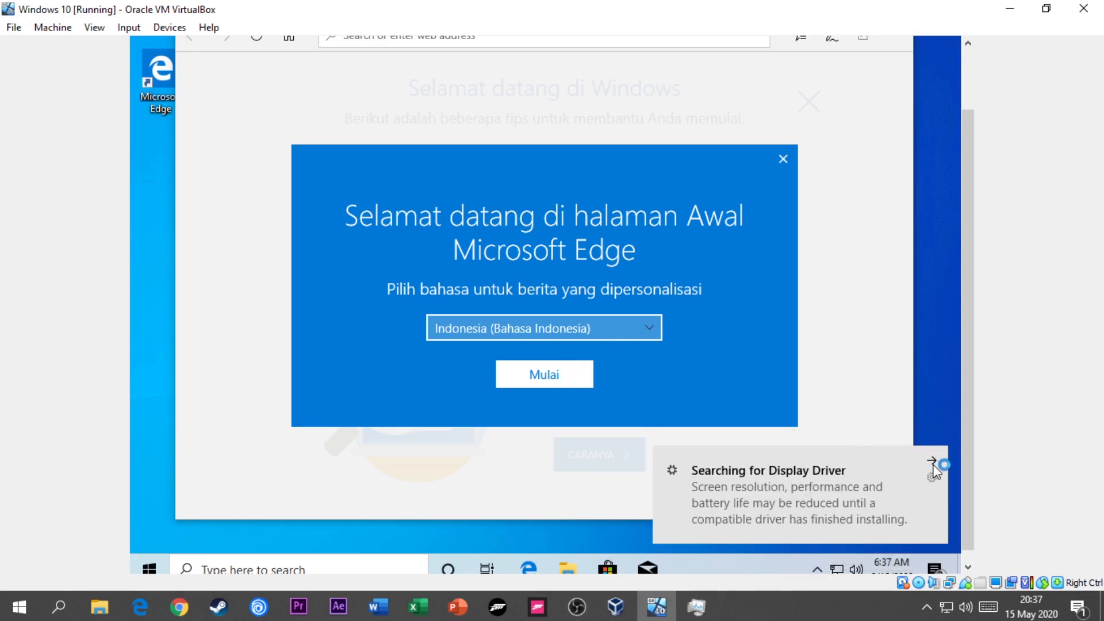
click(933, 462)
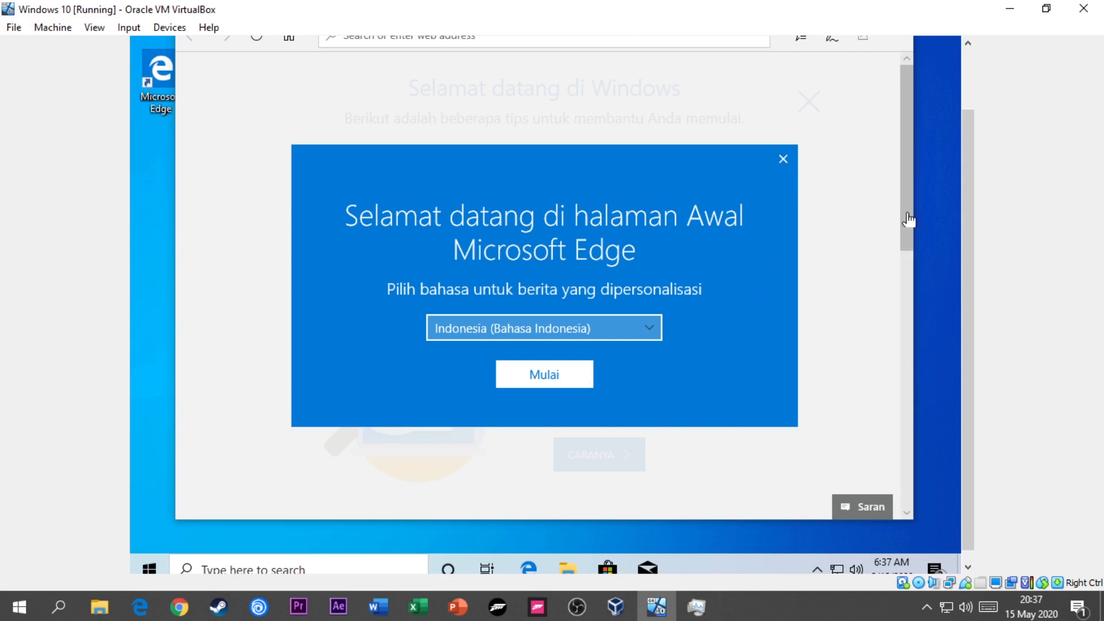
drag(973, 198, 966, 127)
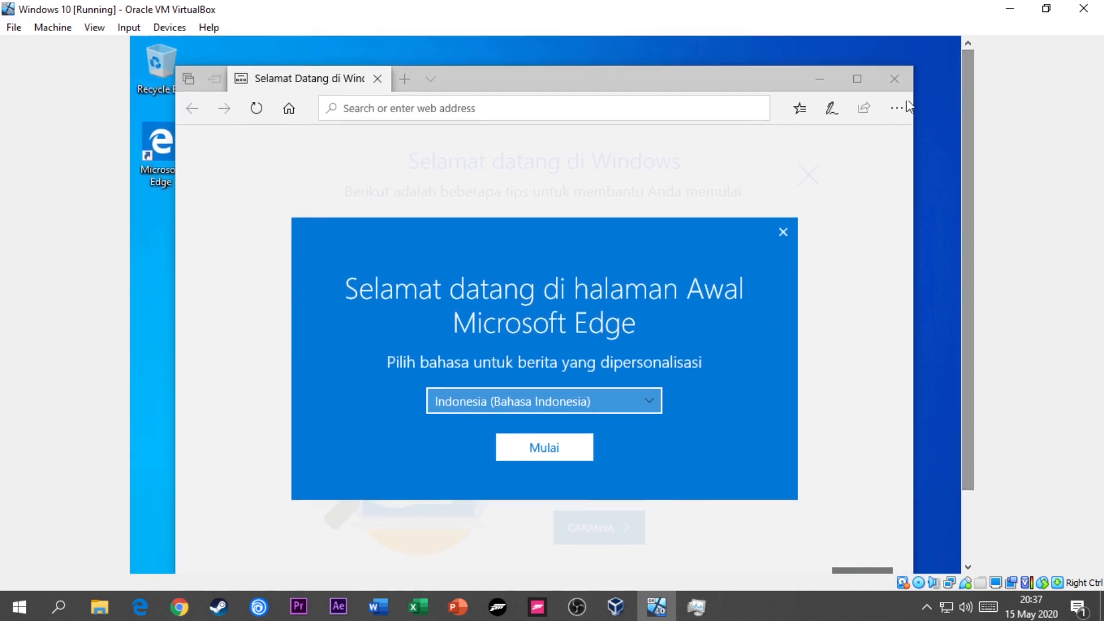
click(894, 78)
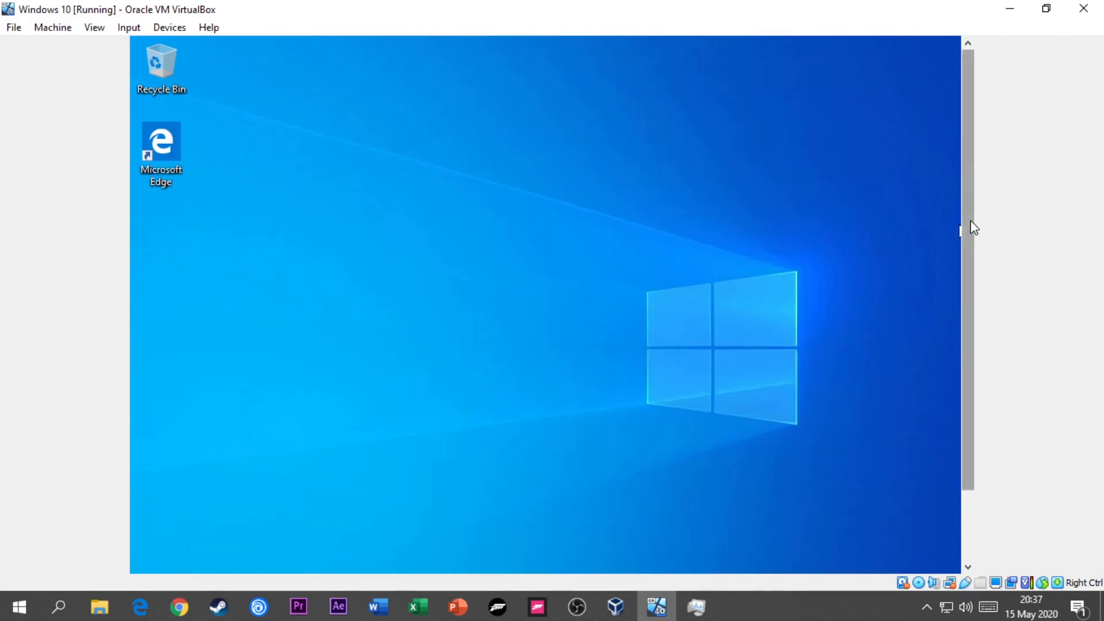
drag(974, 227, 995, 303)
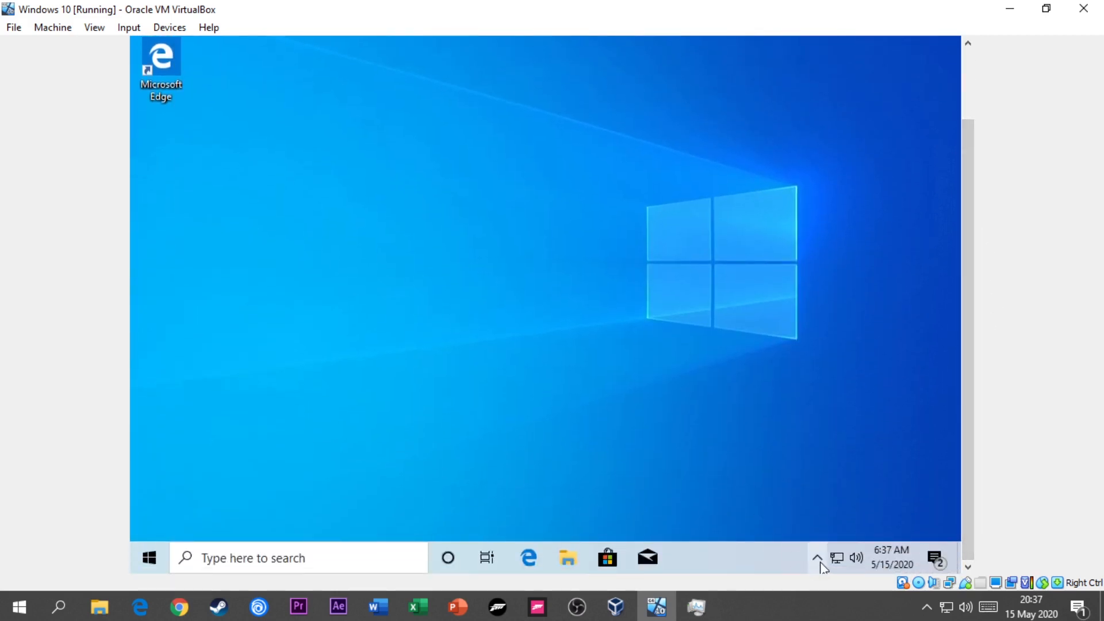
right_click(567, 229)
click(611, 284)
drag(972, 212, 975, 145)
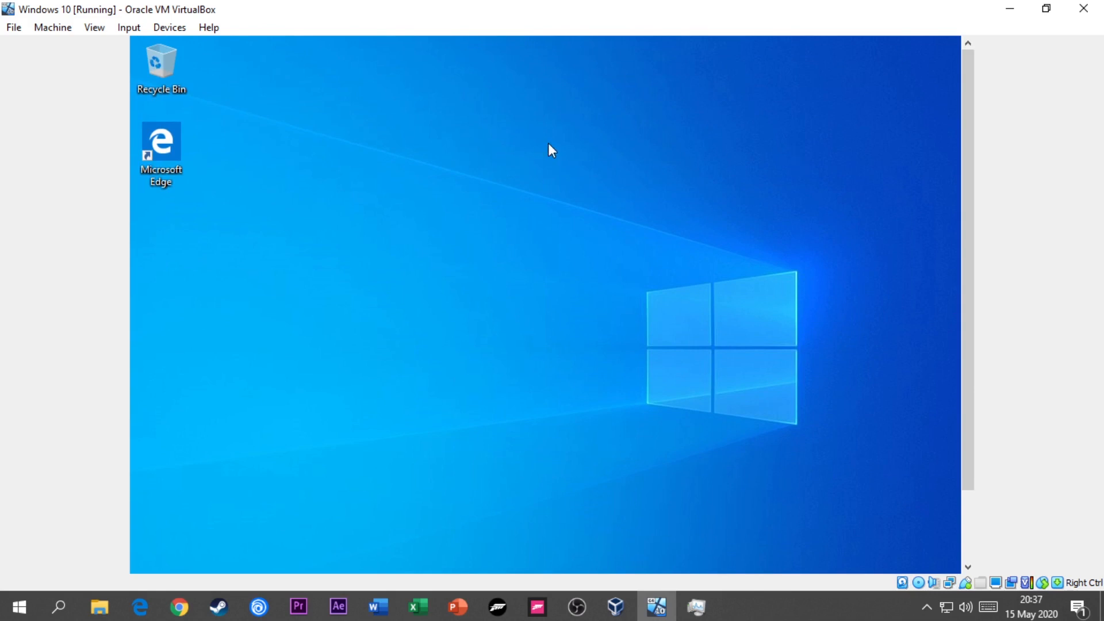
drag(962, 148, 974, 246)
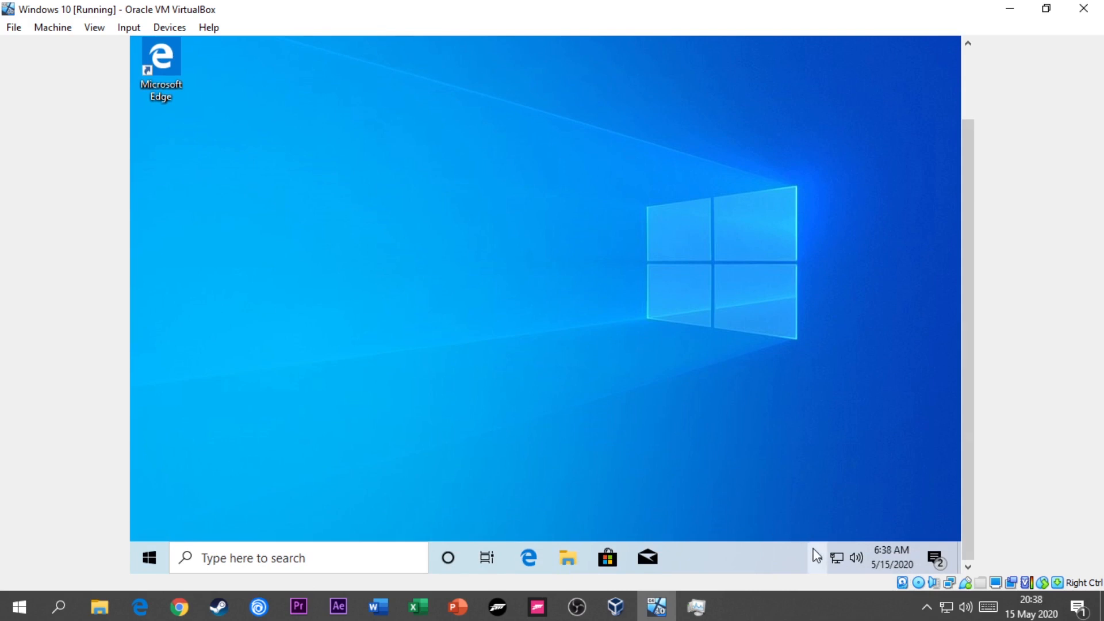
- Refresh the virtual machine's desktop and open youtube.com in its Microsoft Edge browser
right_click(419, 124)
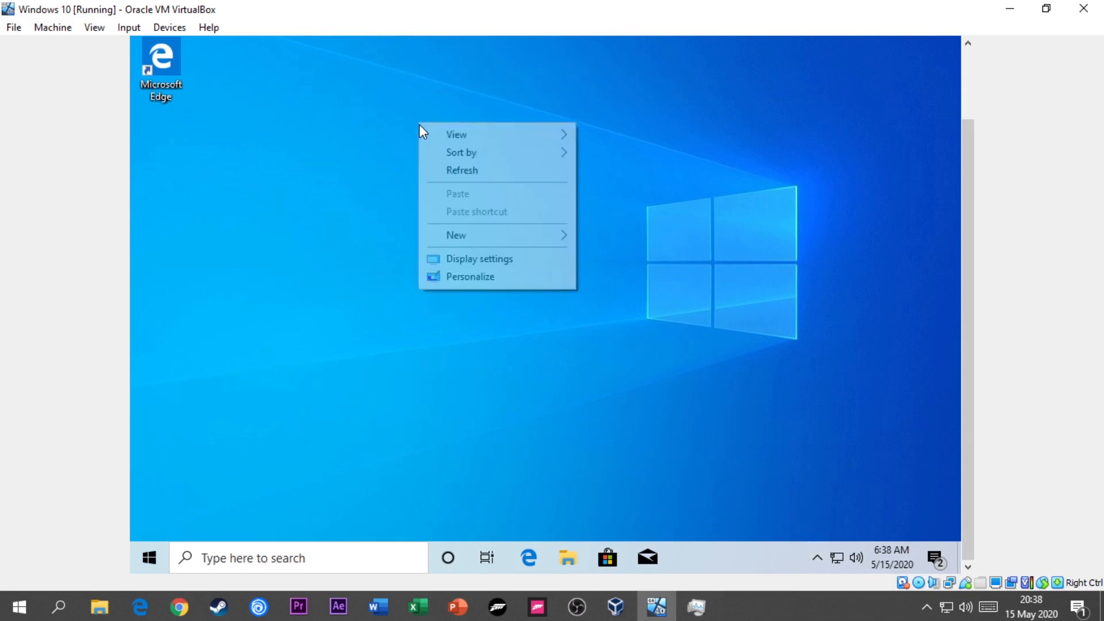
click(451, 170)
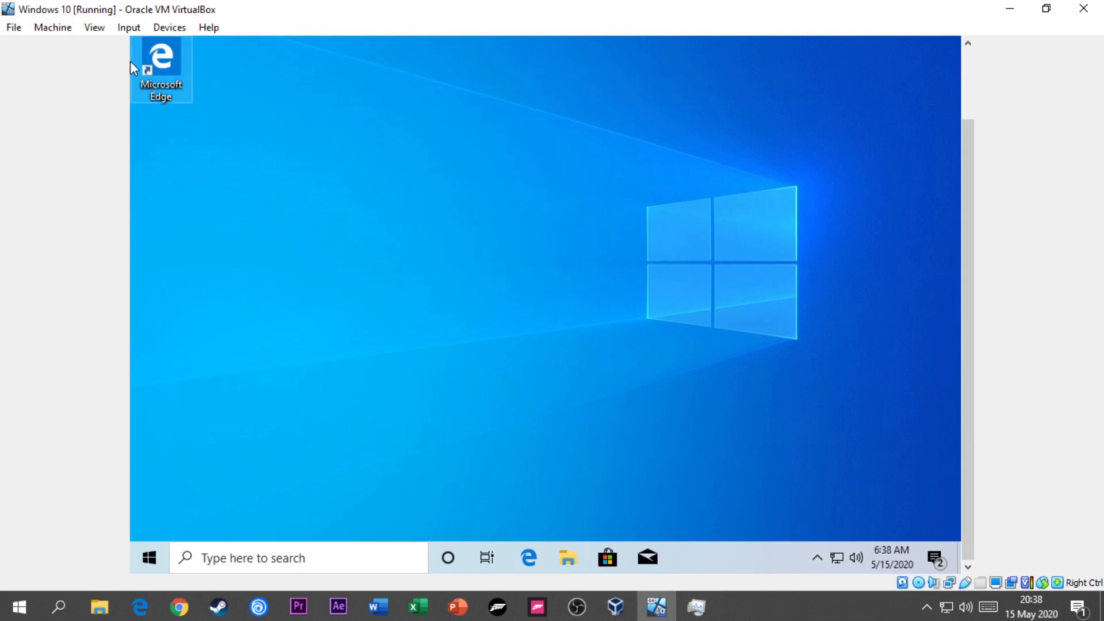
double_click(187, 71)
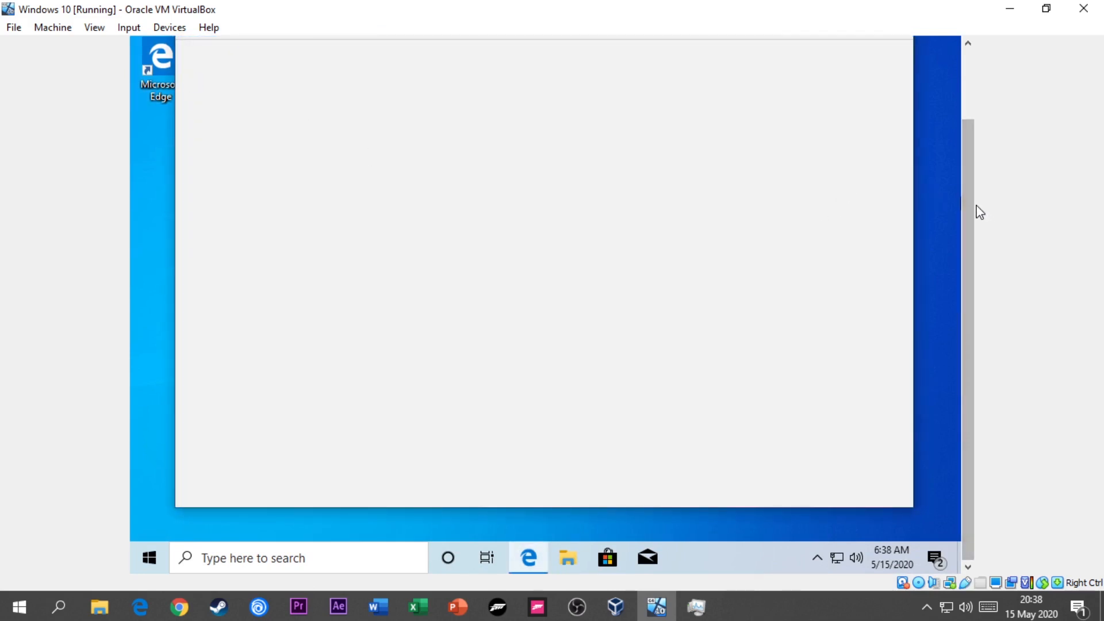
drag(971, 209, 970, 163)
click(508, 77)
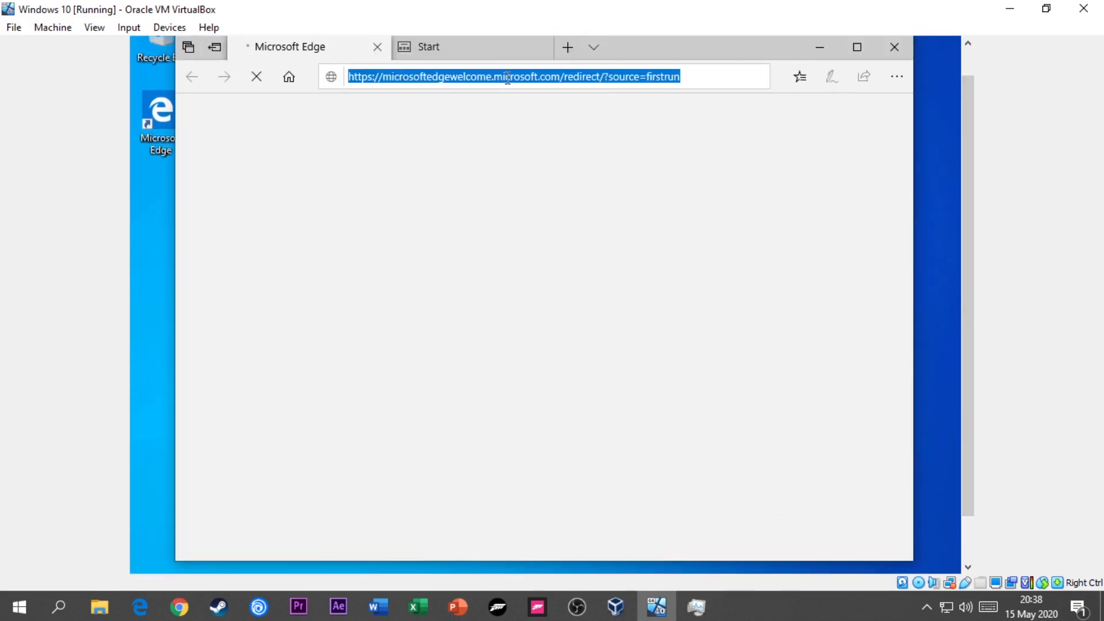
text(youtube.com)
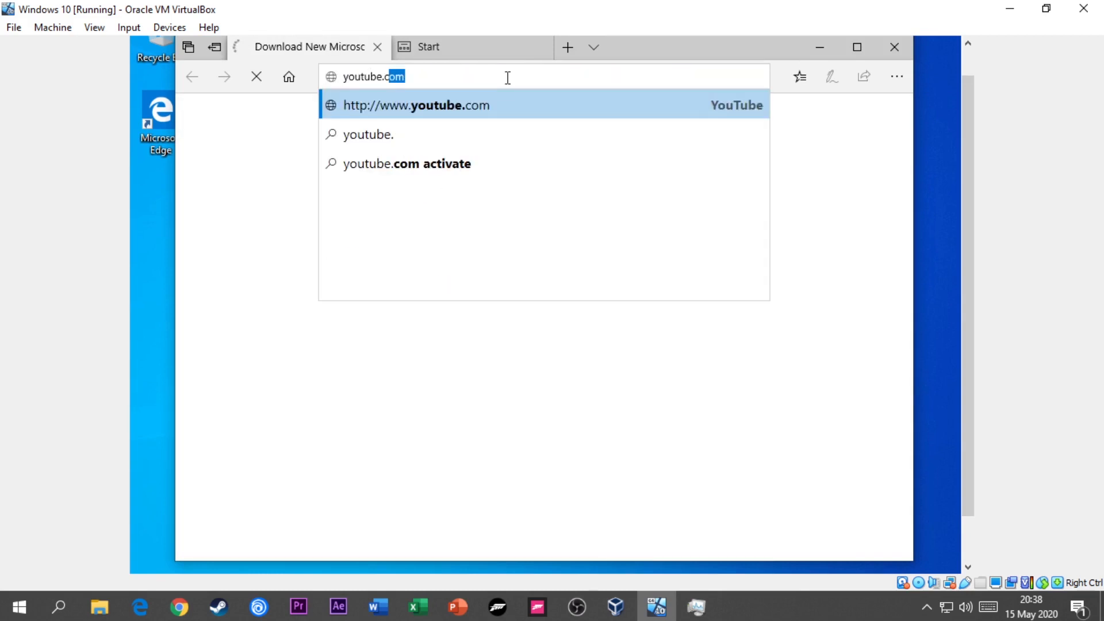
key(Return)
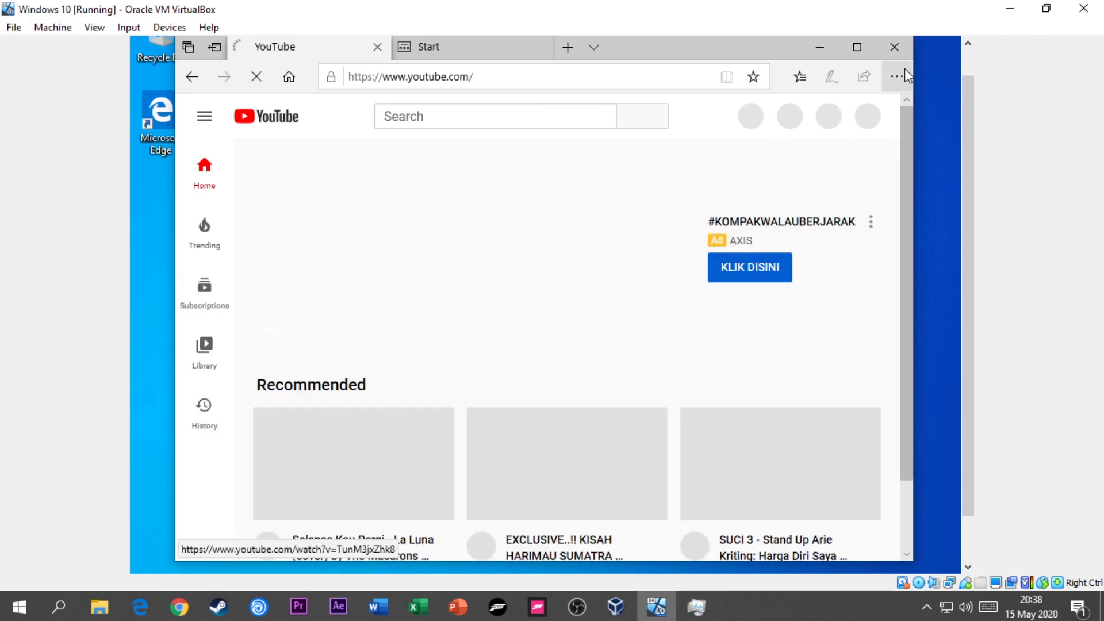
- Close Microsoft Edge with all its tabs, enabling the option to always close all tabs
click(895, 46)
click(488, 301)
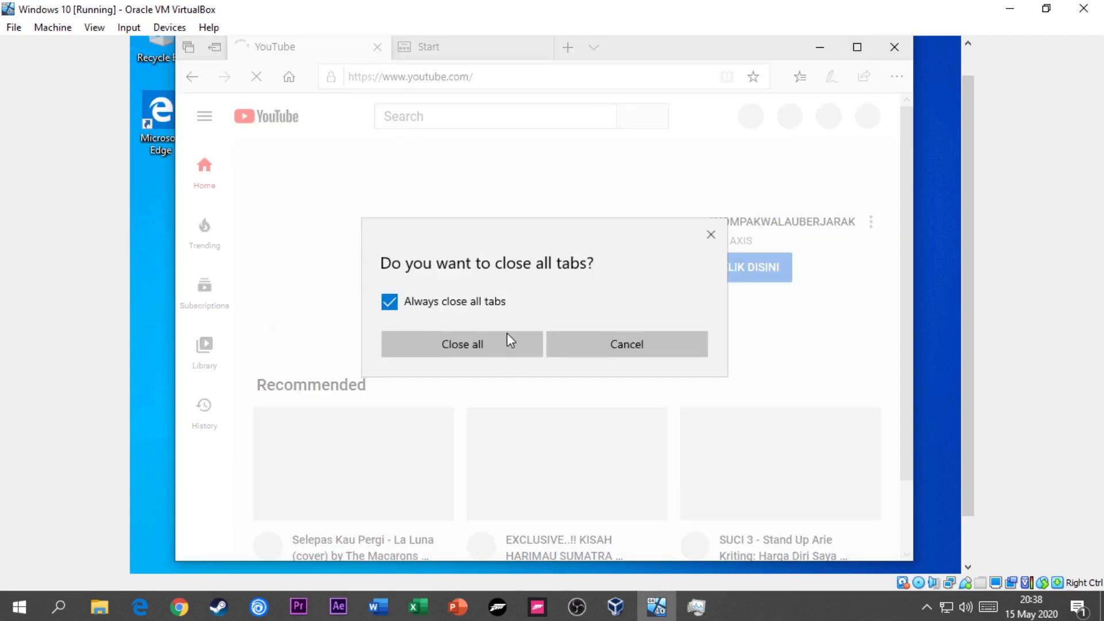
click(501, 355)
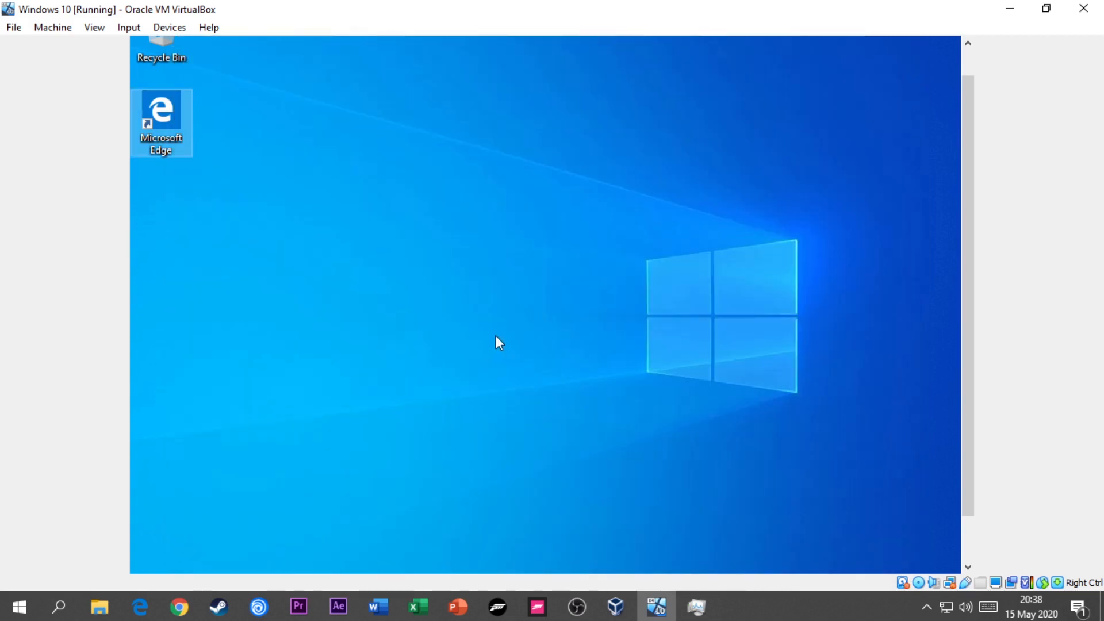
drag(965, 178, 964, 136)
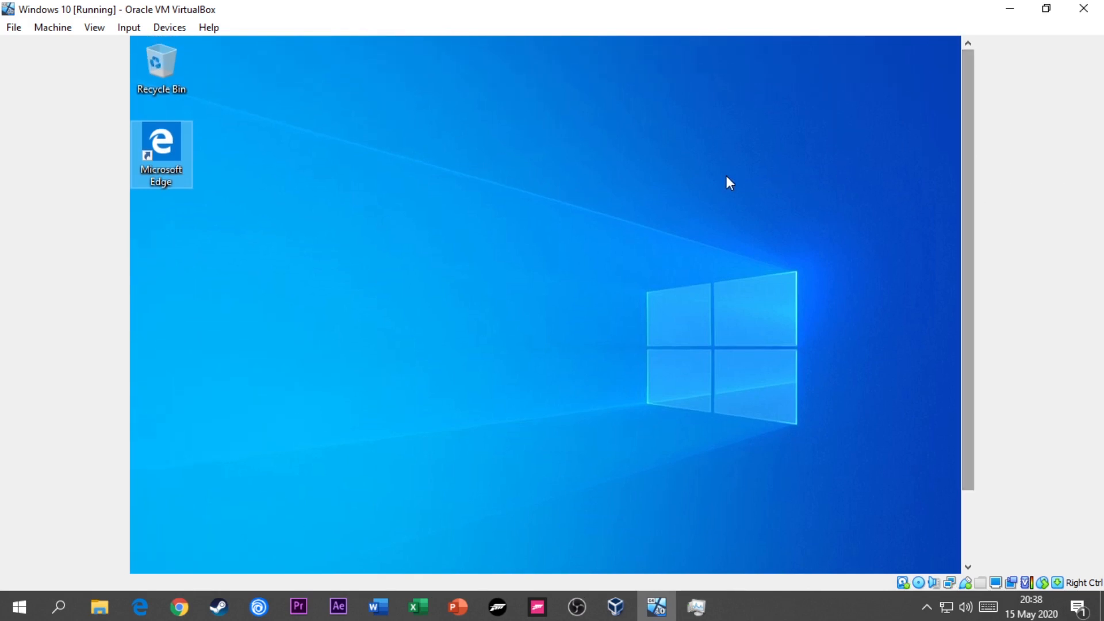